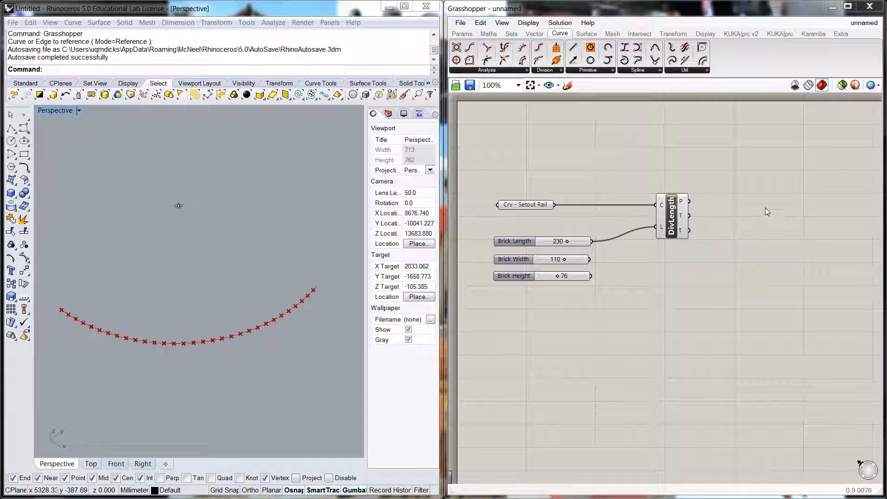
Add a Center Box component to the canvas and place it beside the curve division component, slightly lower
{"action": "right_click_drag", "start_coordinate": [767, 206], "coordinate": [682, 182]}
{"action": "scroll", "coordinate": [762, 188], "scroll_direction": "down", "scroll_amount": 1}
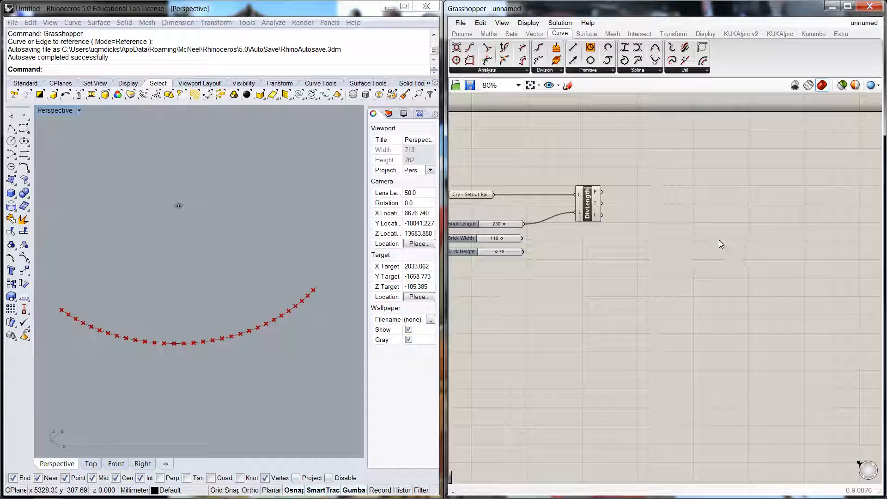
{"action": "double_click", "coordinate": [692, 219]}
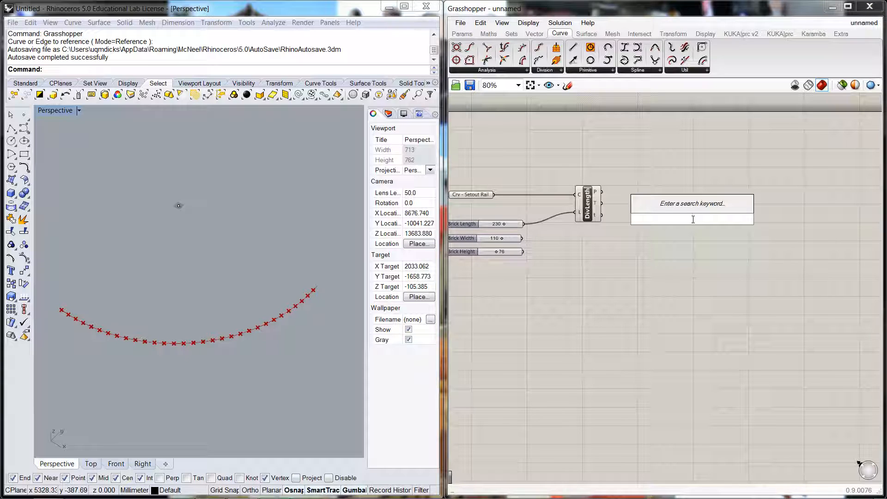
{"action": "type", "text": "box"}
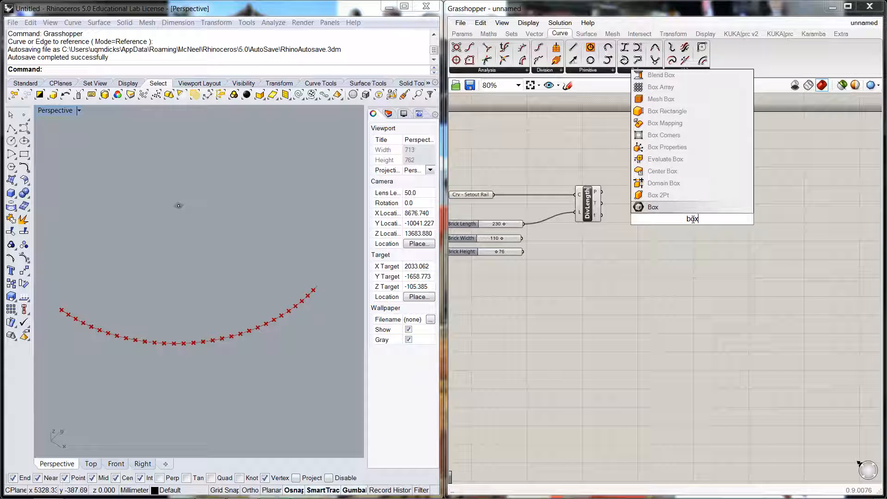
{"action": "left_click", "coordinate": [675, 177]}
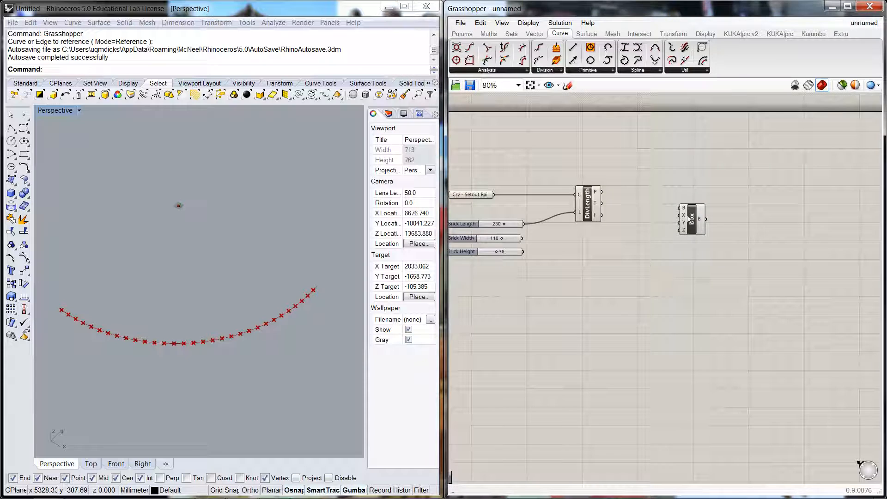
{"action": "mouse_move", "coordinate": [691, 217]}
{"action": "left_mouse_down"}
{"action": "mouse_move", "coordinate": [675, 204]}
{"action": "mouse_move", "coordinate": [677, 226]}
{"action": "left_mouse_up"}
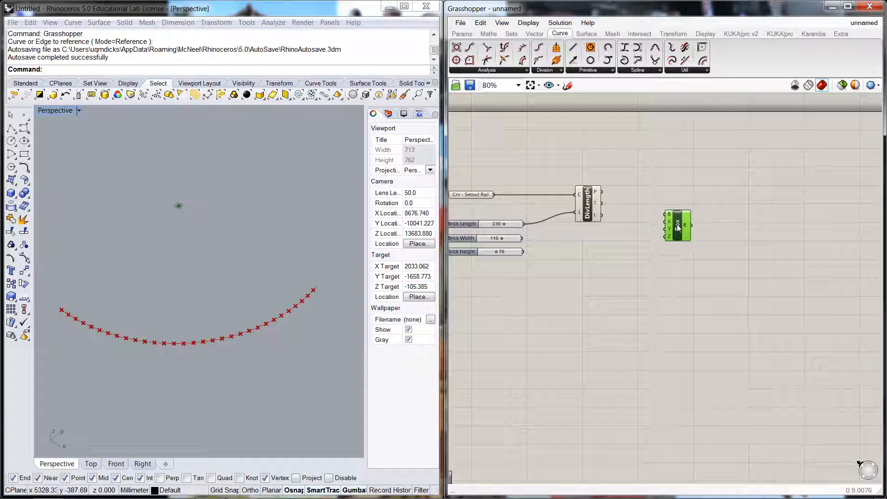
{"action": "left_click", "coordinate": [620, 259]}
{"action": "right_click_drag", "start_coordinate": [580, 270], "coordinate": [620, 272]}
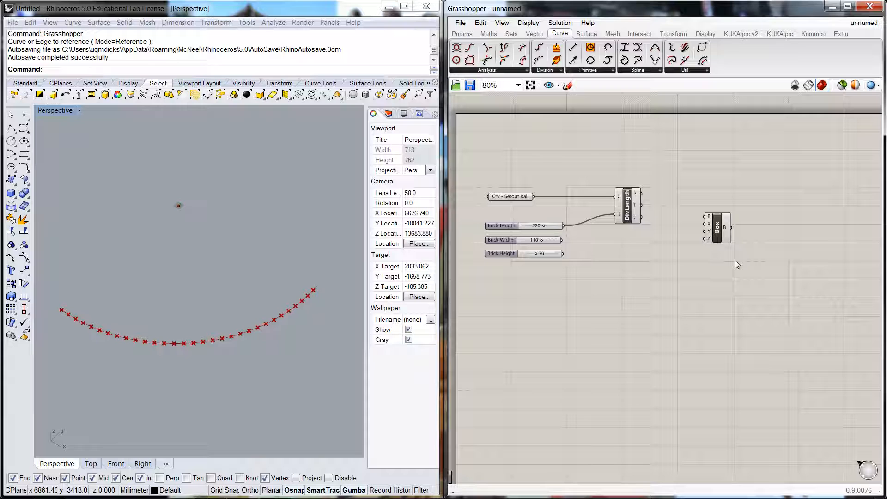
{"action": "left_click_drag", "start_coordinate": [716, 228], "coordinate": [703, 236]}
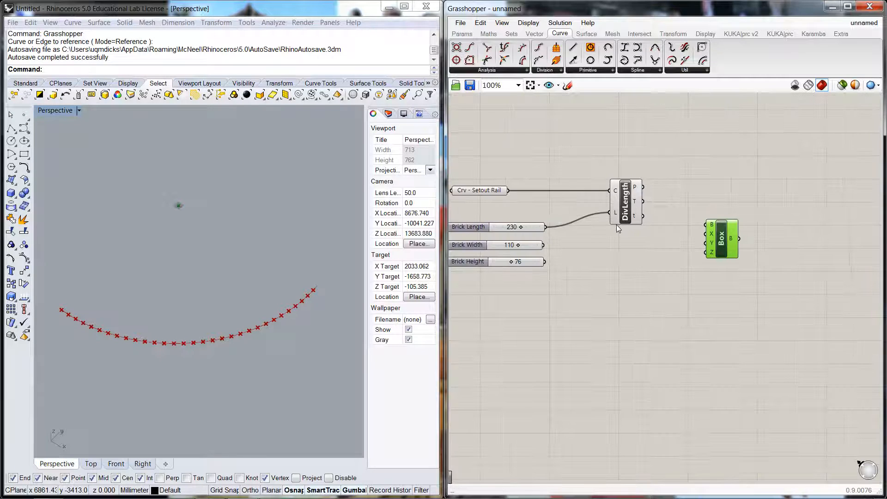
{"action": "scroll", "coordinate": [651, 256], "scroll_direction": "up", "scroll_amount": 2}
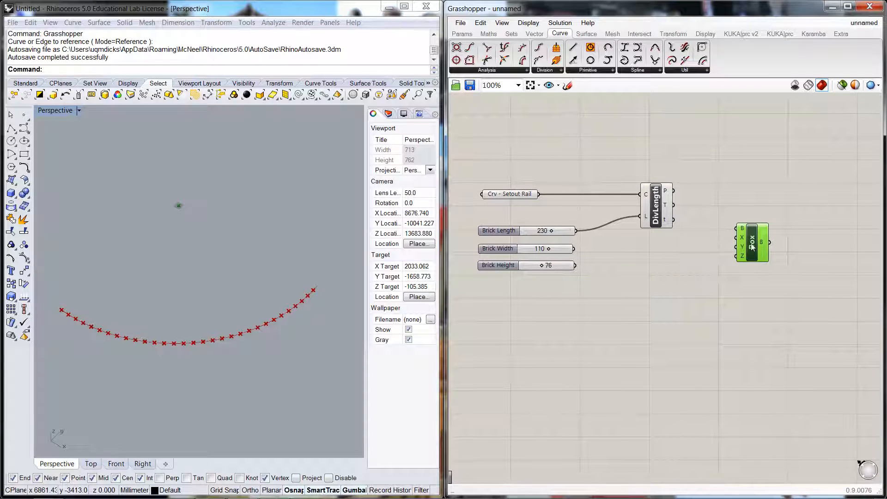
Connect the Brick Length, Brick Width and Brick Height sliders to the Center Box's X, Y and Z size inputs respectively
{"action": "mouse_move", "coordinate": [740, 229]}
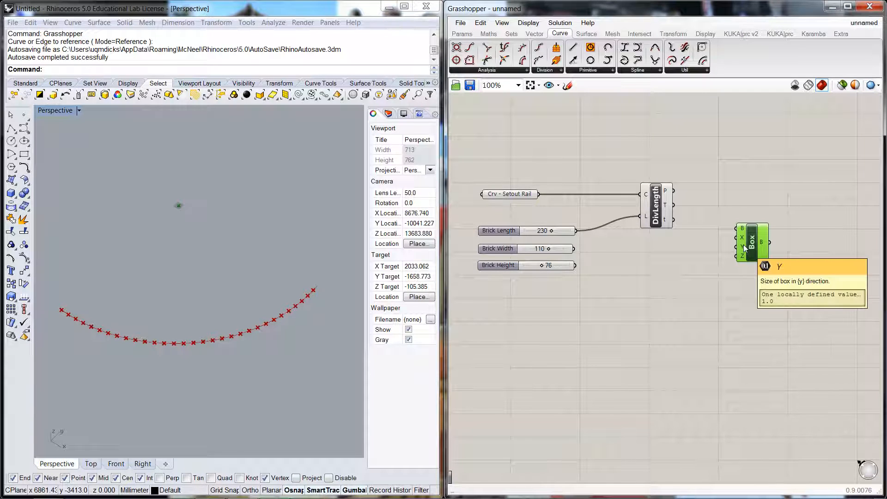
{"action": "mouse_move", "coordinate": [742, 258]}
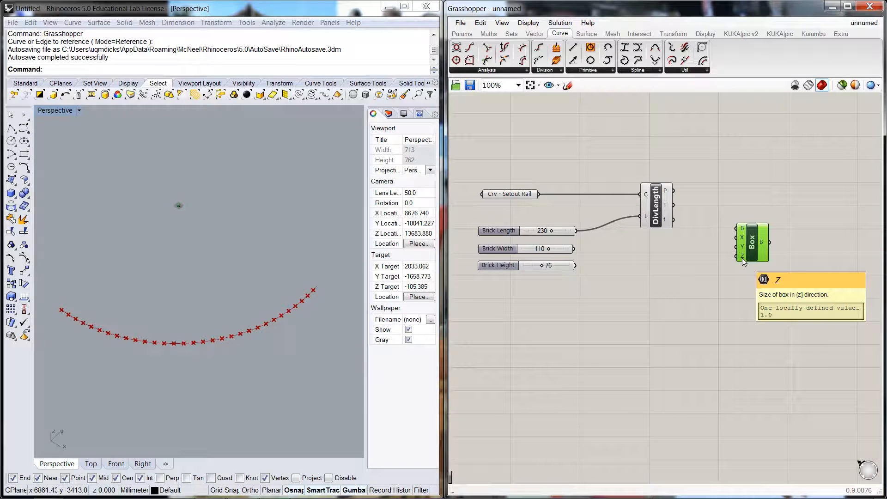
{"action": "left_click", "coordinate": [722, 302]}
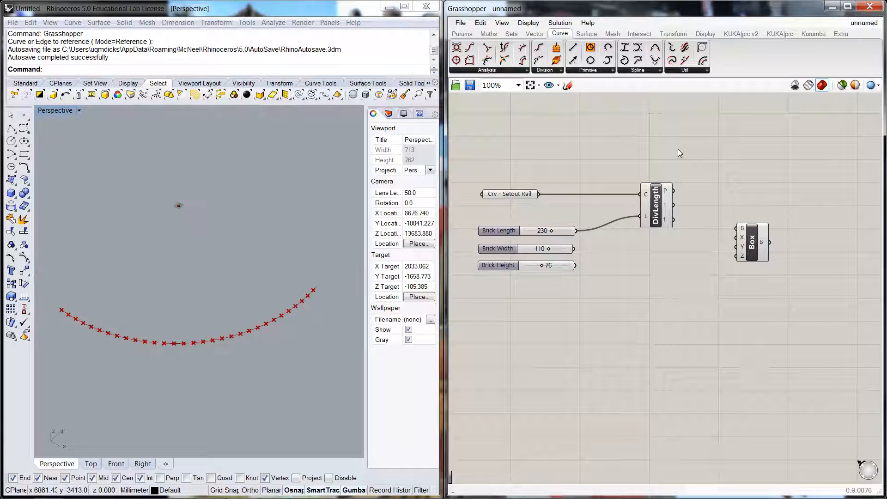
{"action": "mouse_move", "coordinate": [666, 193]}
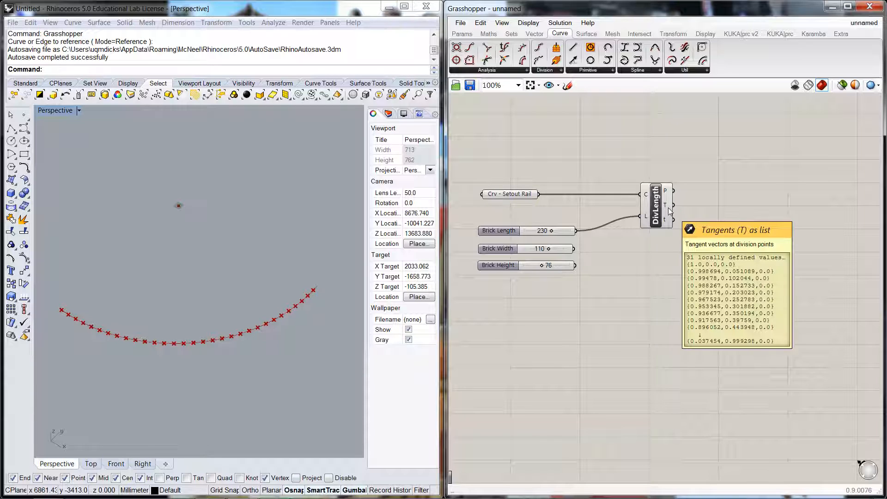
{"action": "mouse_move", "coordinate": [667, 221]}
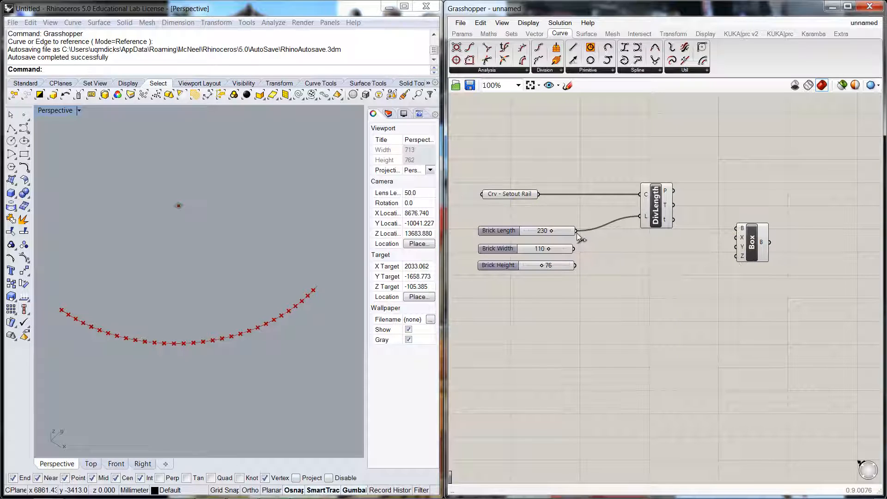
{"action": "left_click_drag", "start_coordinate": [597, 251], "coordinate": [742, 262]}
{"action": "left_click_drag", "start_coordinate": [574, 249], "coordinate": [734, 265]}
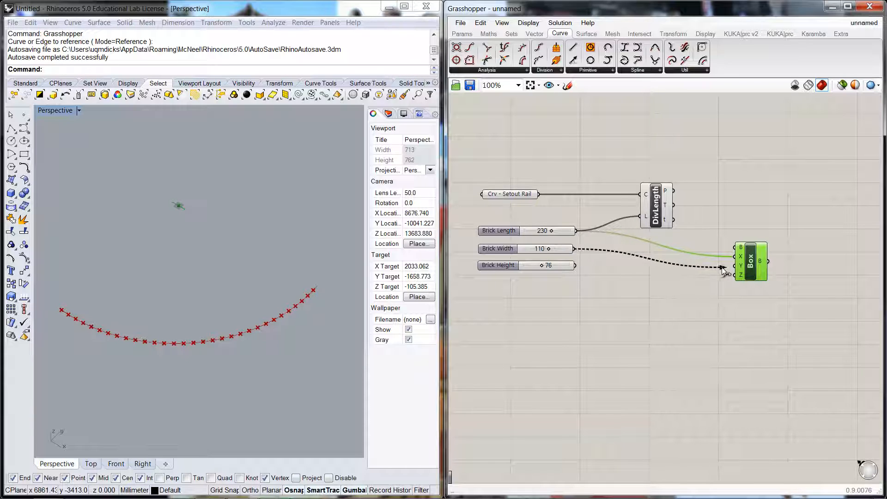
{"action": "left_click_drag", "start_coordinate": [575, 265], "coordinate": [735, 276]}
{"action": "left_click", "coordinate": [729, 305]}
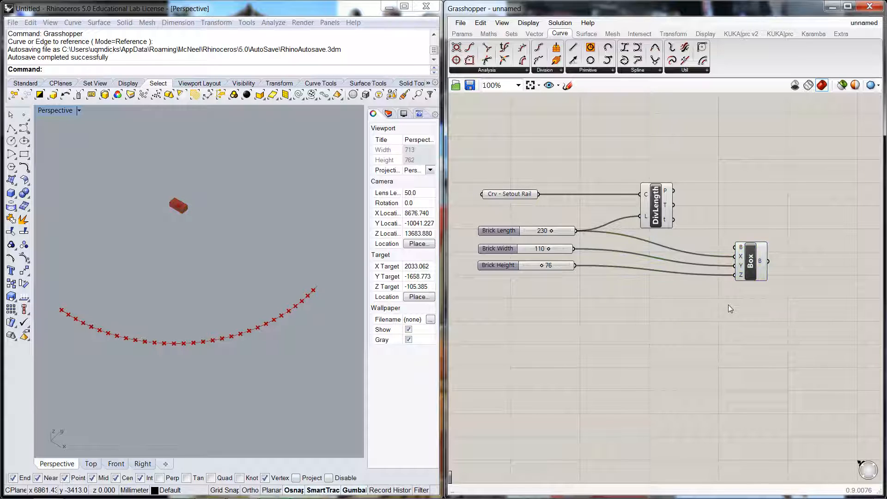
Feed the division points from DivLength into the Center Box's base input and nudge the box component slightly upward
{"action": "left_click", "coordinate": [750, 267]}
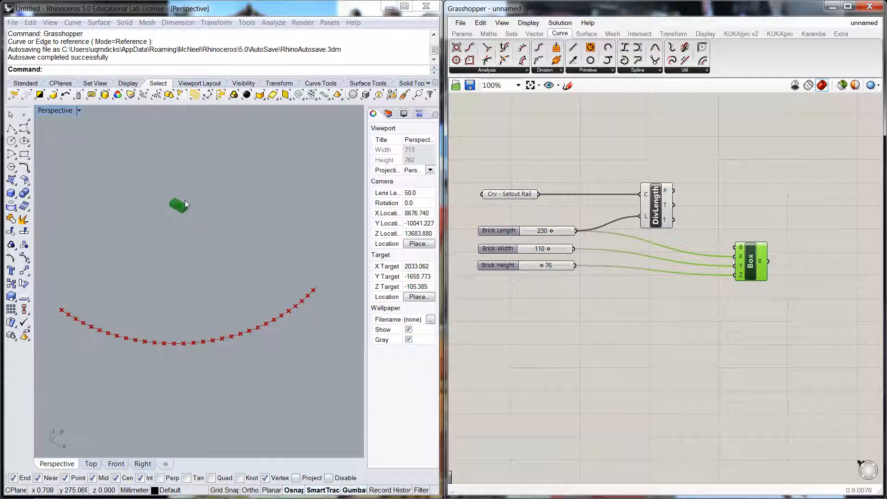
{"action": "left_click", "coordinate": [730, 199]}
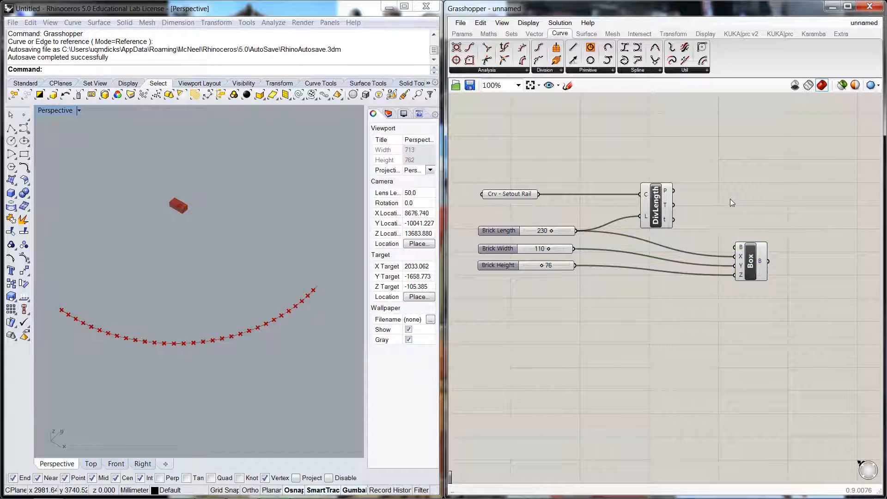
{"action": "left_click_drag", "start_coordinate": [674, 191], "coordinate": [734, 247]}
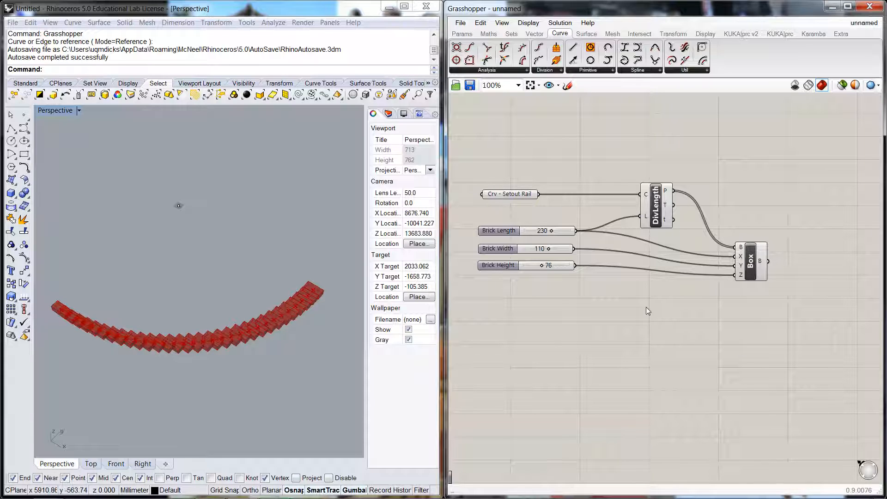
{"action": "left_click_drag", "start_coordinate": [751, 267], "coordinate": [746, 257]}
{"action": "left_click", "coordinate": [732, 290]}
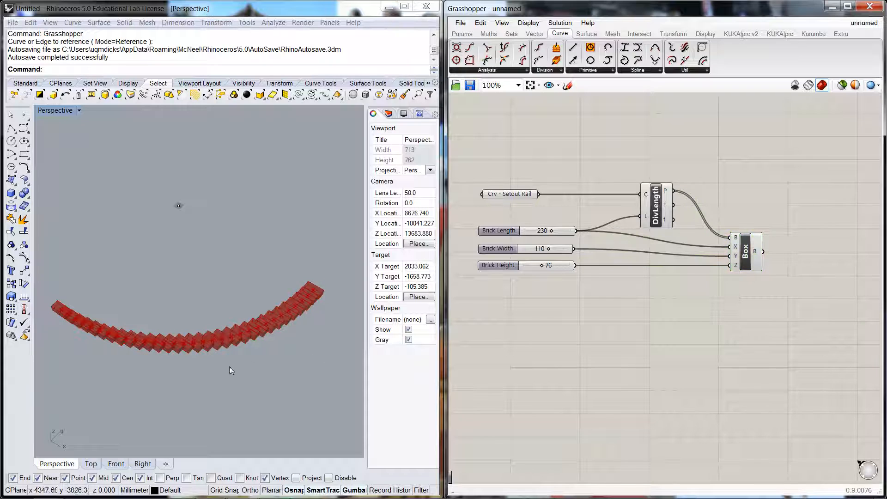
Examine how the bricks sit and overlap along the setout curve, close up, from the side and as a whole
{"action": "scroll", "coordinate": [66, 326], "scroll_direction": "up", "scroll_amount": 3}
{"action": "scroll", "coordinate": [66, 326], "scroll_direction": "down", "scroll_amount": 3}
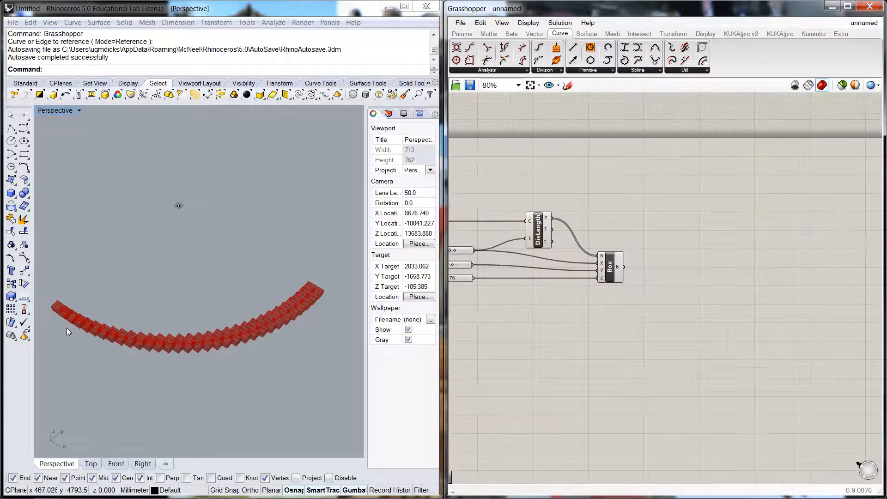
{"action": "scroll", "coordinate": [66, 326], "scroll_direction": "up", "scroll_amount": 1}
{"action": "left_click", "coordinate": [48, 342]}
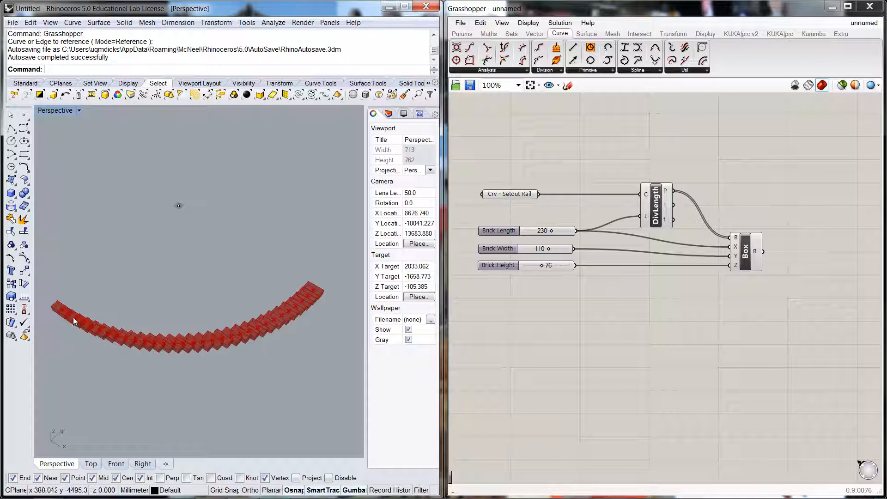
{"action": "scroll", "coordinate": [69, 326], "scroll_direction": "up", "scroll_amount": 4}
{"action": "scroll", "coordinate": [68, 329], "scroll_direction": "down", "scroll_amount": 4}
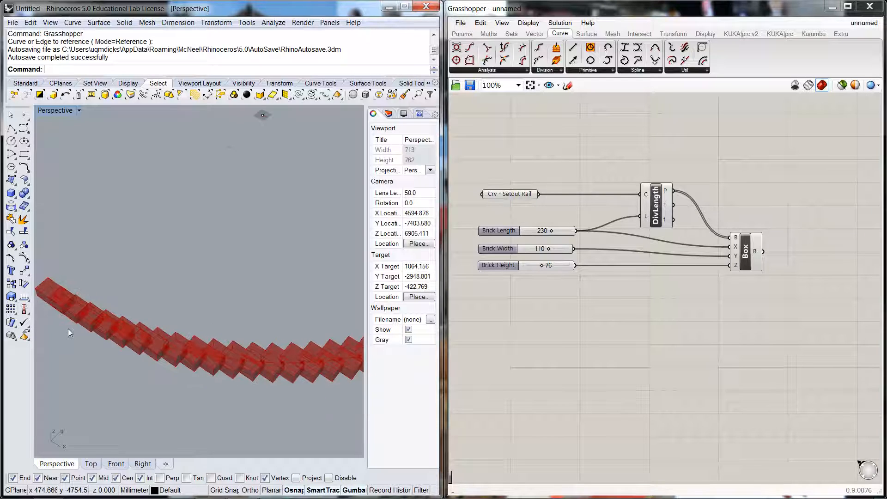
{"action": "scroll", "coordinate": [309, 358], "scroll_direction": "up", "scroll_amount": 5}
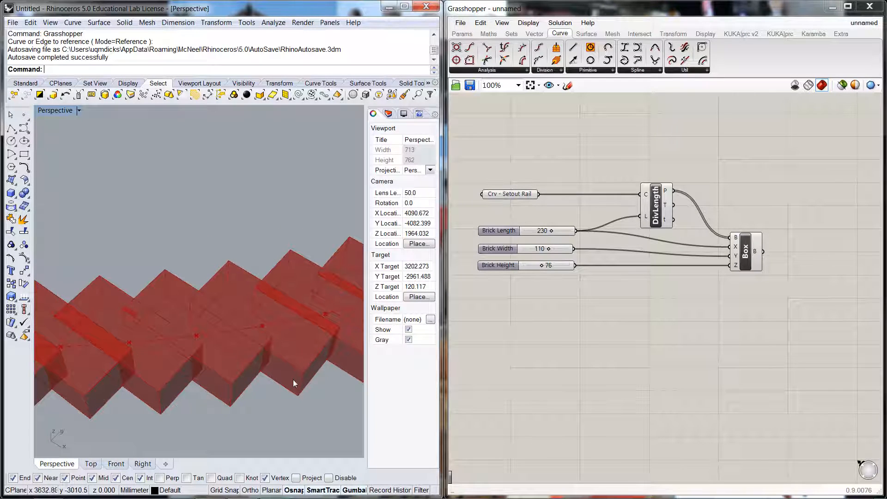
{"action": "right_click_drag", "start_coordinate": [292, 379], "coordinate": [276, 325]}
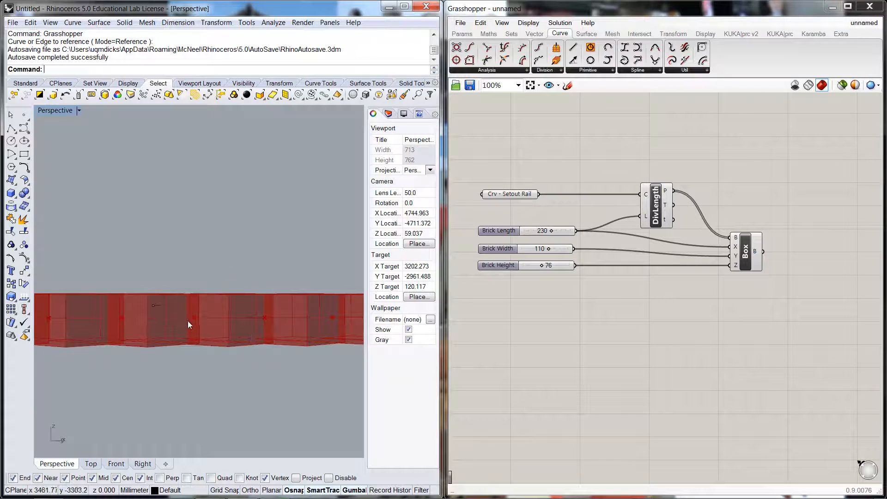
{"action": "right_click_drag", "start_coordinate": [249, 259], "coordinate": [197, 343]}
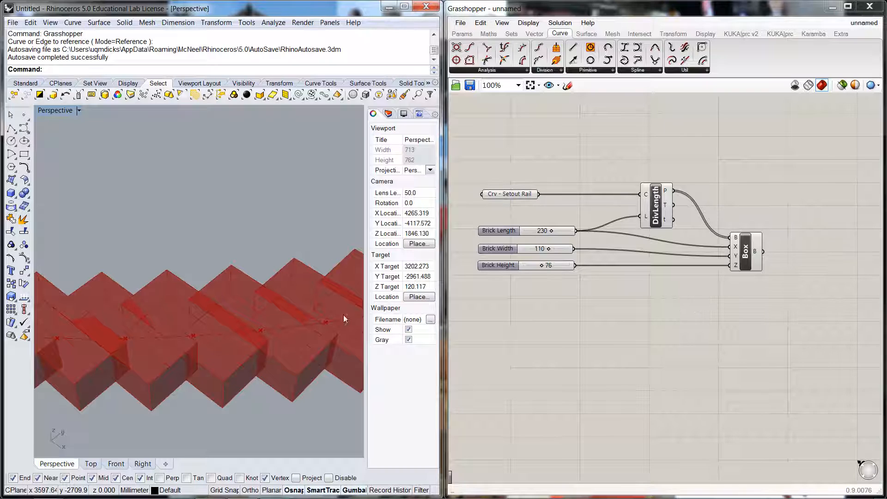
{"action": "scroll", "coordinate": [262, 238], "scroll_direction": "down", "scroll_amount": 5}
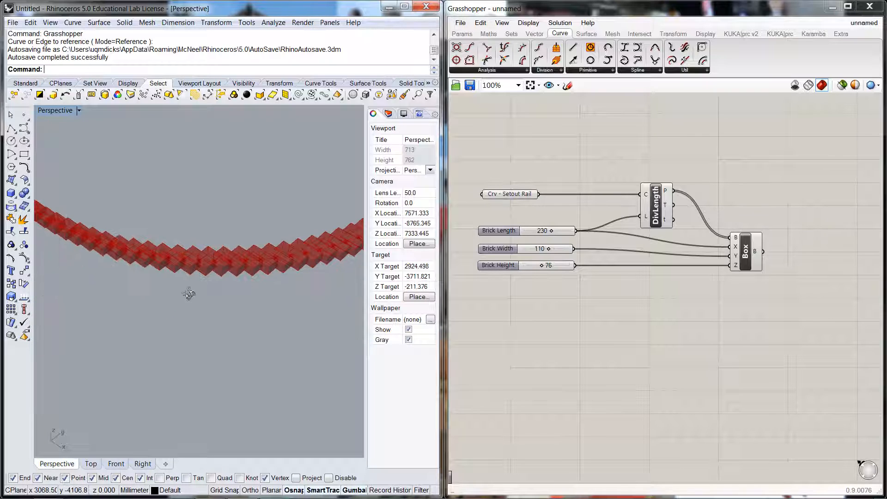
{"action": "scroll", "coordinate": [228, 282], "scroll_direction": "down", "scroll_amount": 7}
{"action": "right_click_drag", "start_coordinate": [228, 281], "coordinate": [231, 278]}
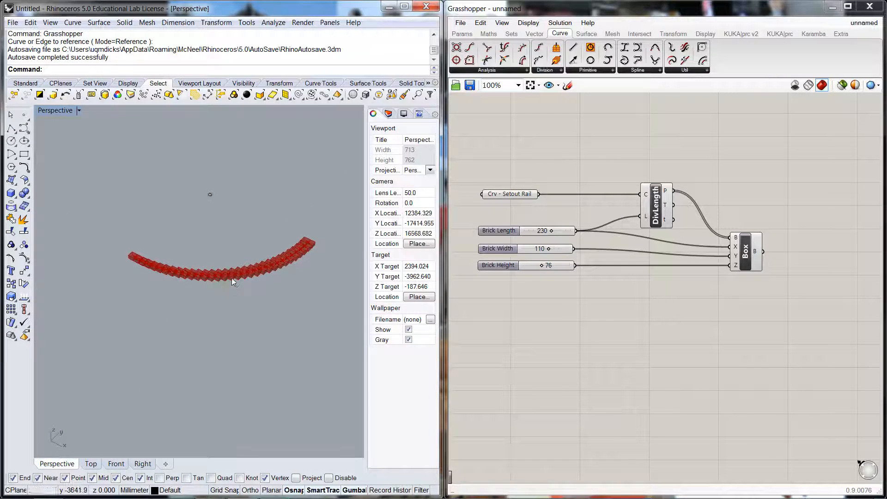
{"action": "scroll", "coordinate": [231, 258], "scroll_direction": "up", "scroll_amount": 5}
{"action": "scroll", "coordinate": [231, 257], "scroll_direction": "down", "scroll_amount": 2}
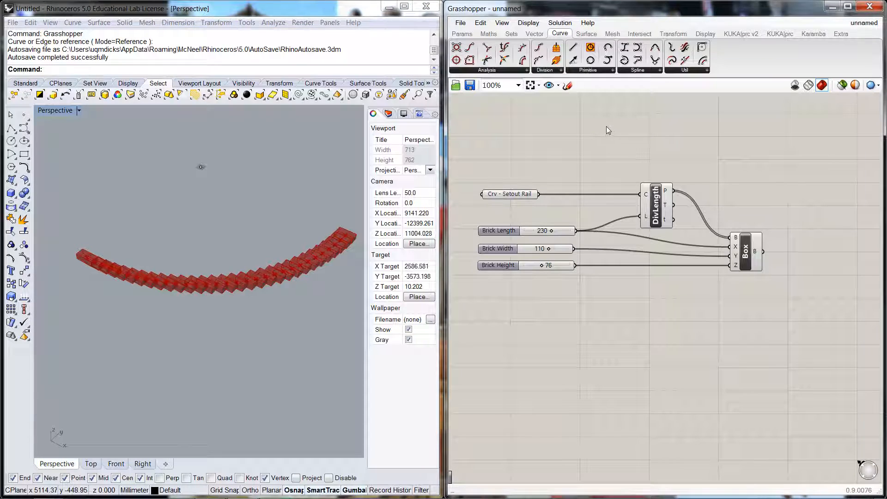
Add a Division component and place it below the Brick Height connection, between the sliders and the Center Box
{"action": "left_click", "coordinate": [490, 33]}
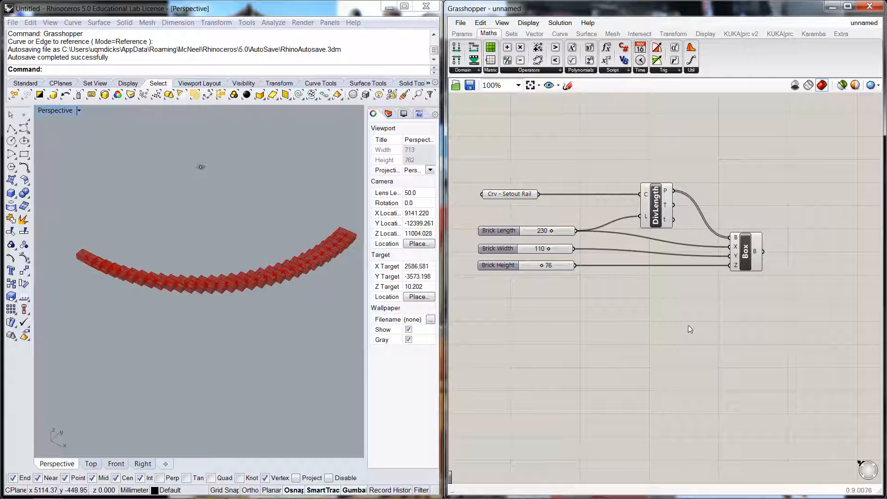
{"action": "double_click", "coordinate": [678, 287]}
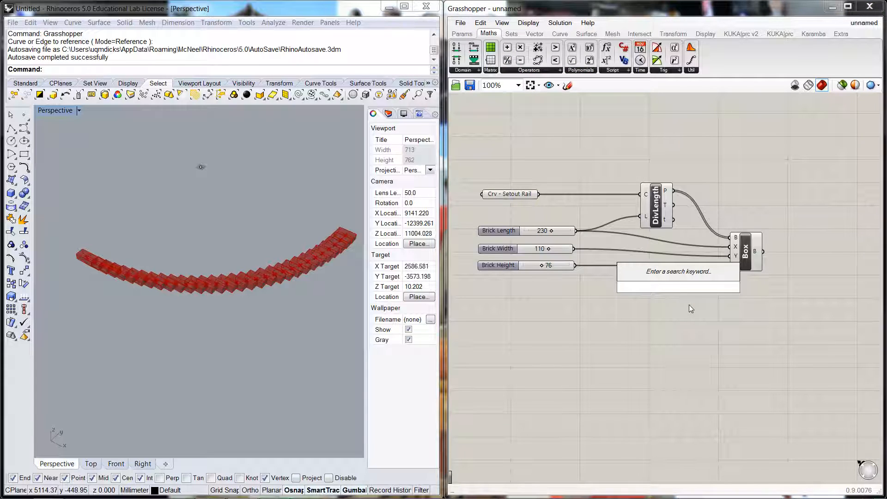
{"action": "type", "text": "/"}
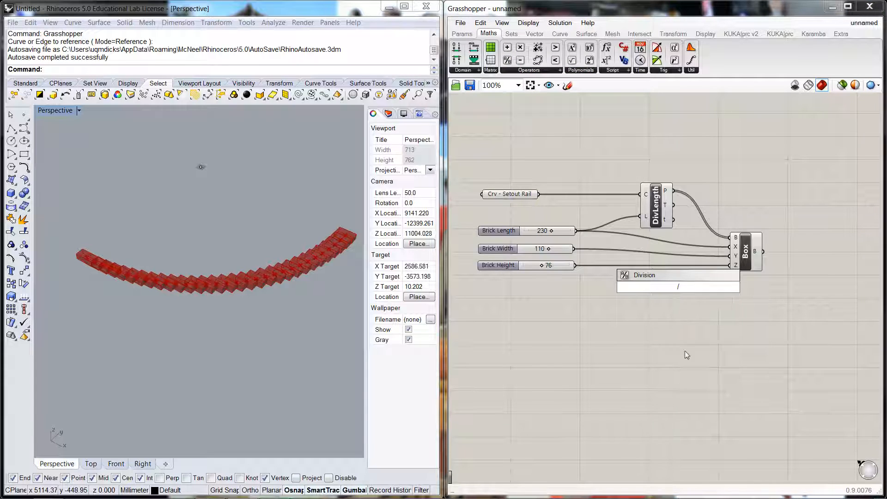
{"action": "key", "text": "Return"}
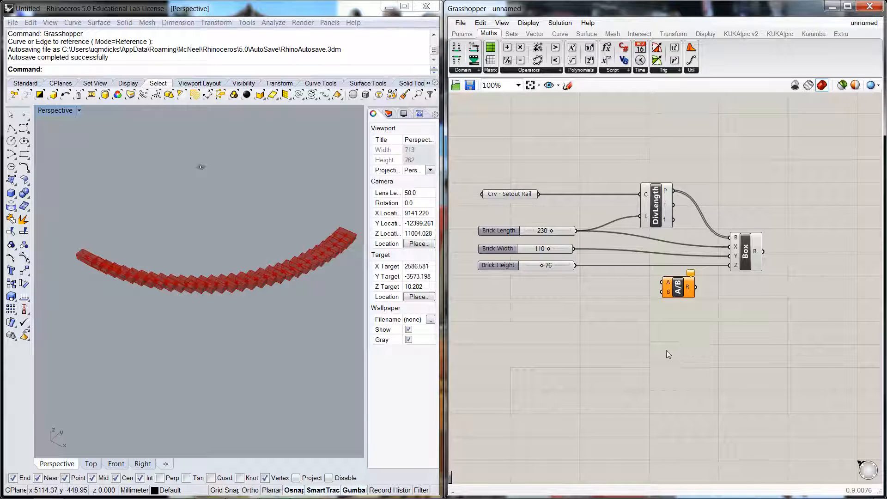
{"action": "left_click_drag", "start_coordinate": [677, 287], "coordinate": [663, 287]}
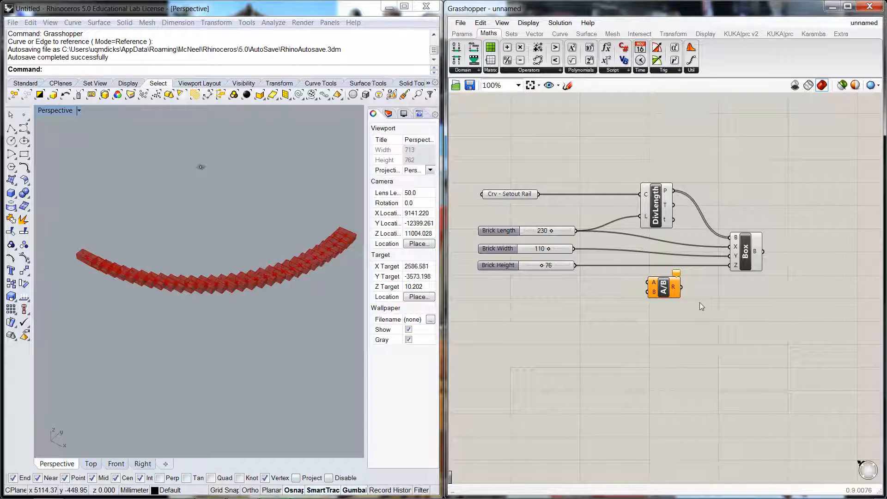
{"action": "scroll", "coordinate": [652, 298], "scroll_direction": "up", "scroll_amount": 2}
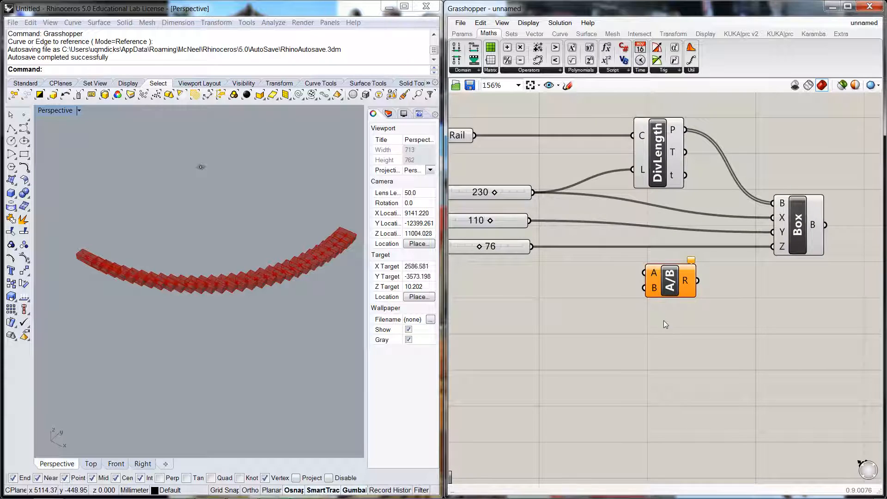
{"action": "right_click_drag", "start_coordinate": [664, 320], "coordinate": [732, 350]}
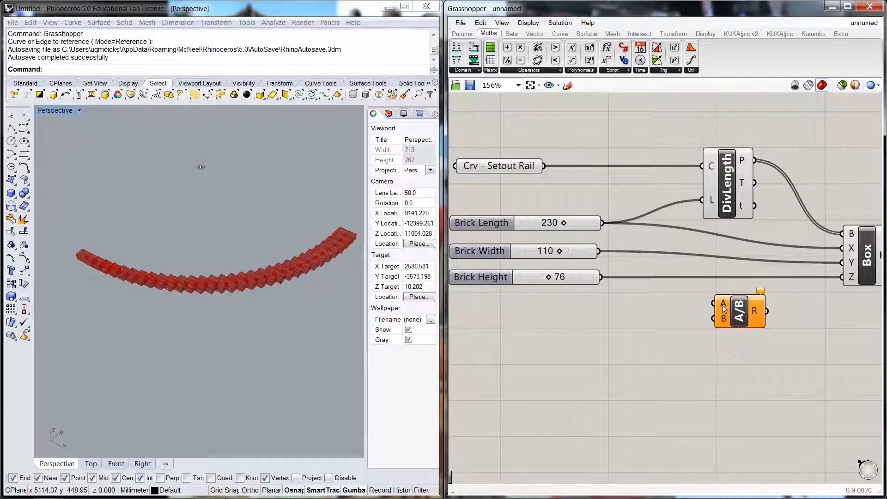
Connect the Brick Length slider to the Division component's A input and add a blank Panel just below and before the component
{"action": "mouse_move", "coordinate": [722, 305]}
{"action": "left_click_drag", "start_coordinate": [602, 222], "coordinate": [713, 303]}
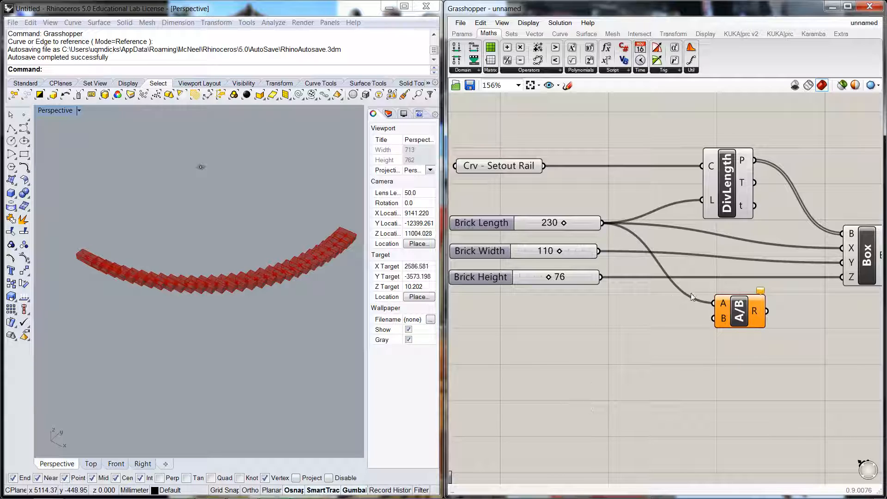
{"action": "double_click", "coordinate": [648, 328]}
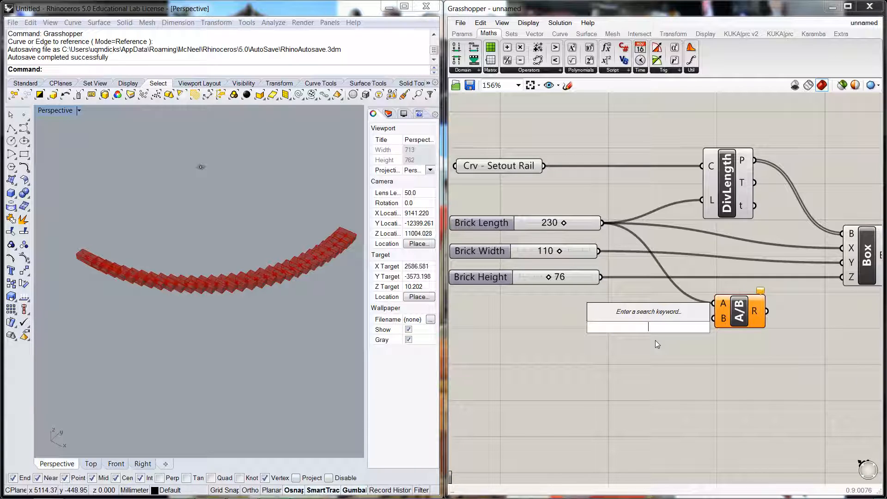
{"action": "type", "text": "\""}
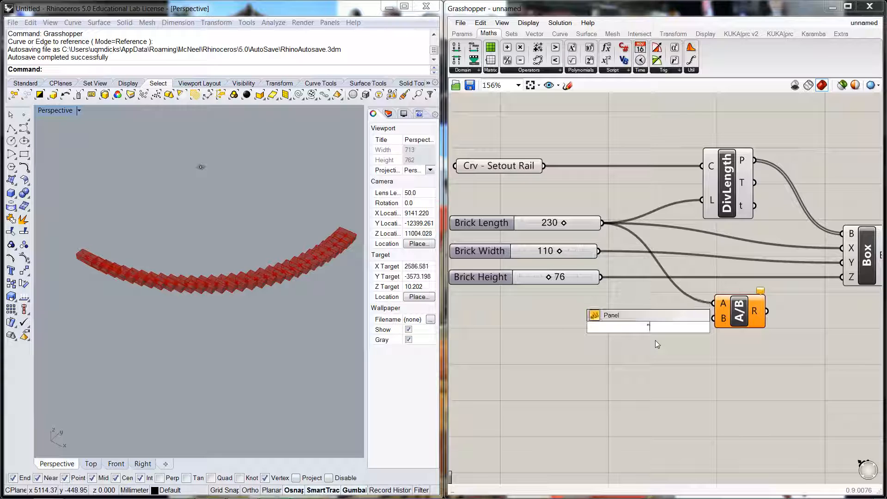
{"action": "key", "text": "Return"}
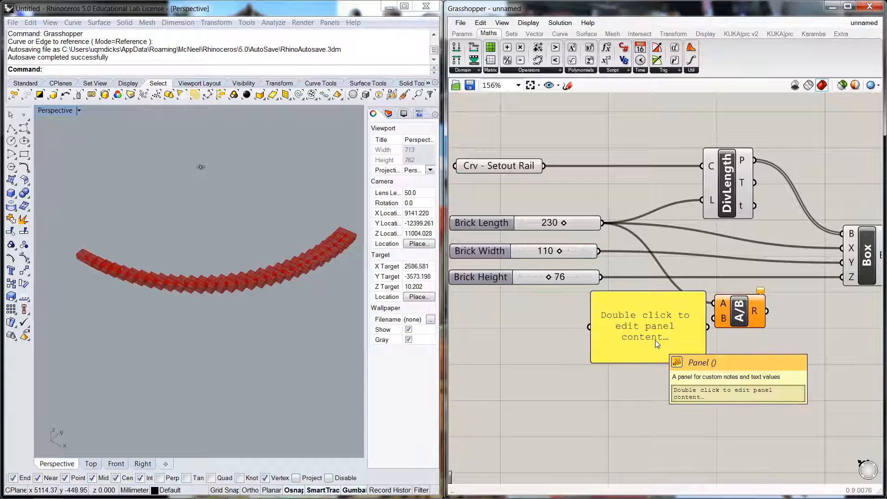
{"action": "left_click_drag", "start_coordinate": [655, 340], "coordinate": [616, 367]}
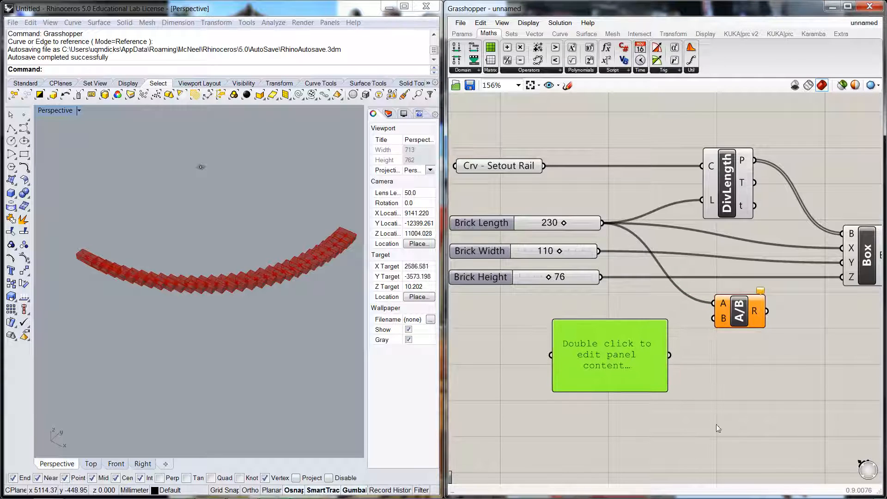
{"action": "left_click", "coordinate": [722, 367]}
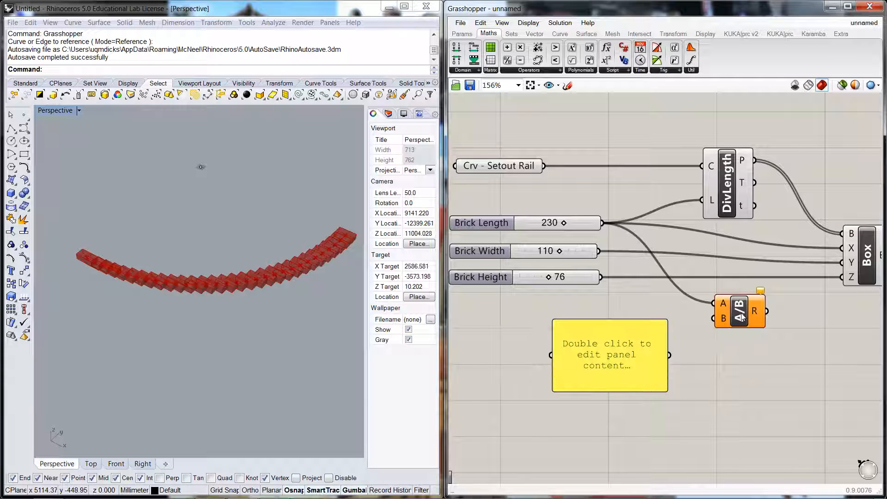
{"action": "right_click_drag", "start_coordinate": [714, 360], "coordinate": [669, 341]}
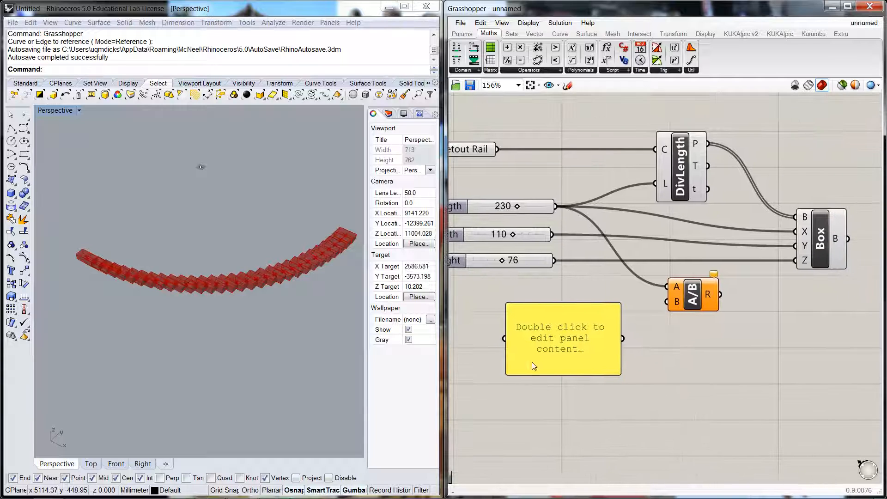
Duplicate the blank panel and place the copy above the Box component
{"action": "left_click", "coordinate": [532, 348]}
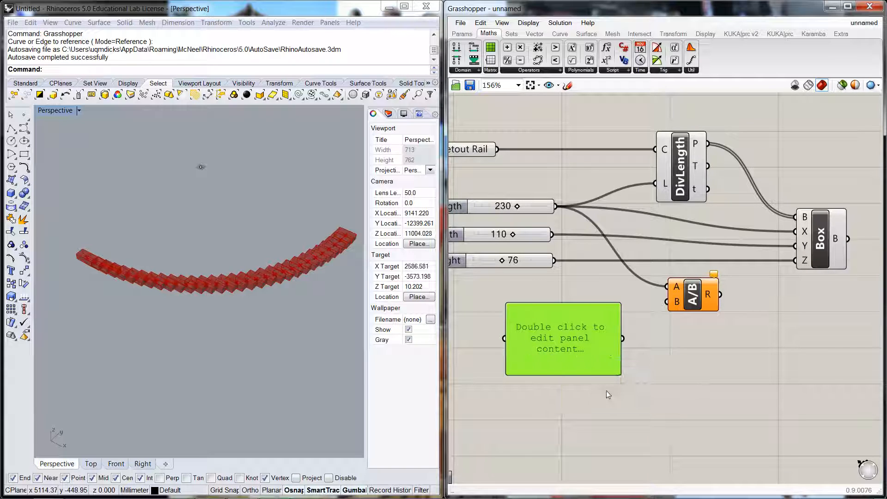
{"action": "left_click_drag", "start_coordinate": [599, 372], "coordinate": [825, 135], "text": "alt"}
{"action": "scroll", "coordinate": [817, 173], "scroll_direction": "down", "scroll_amount": 2}
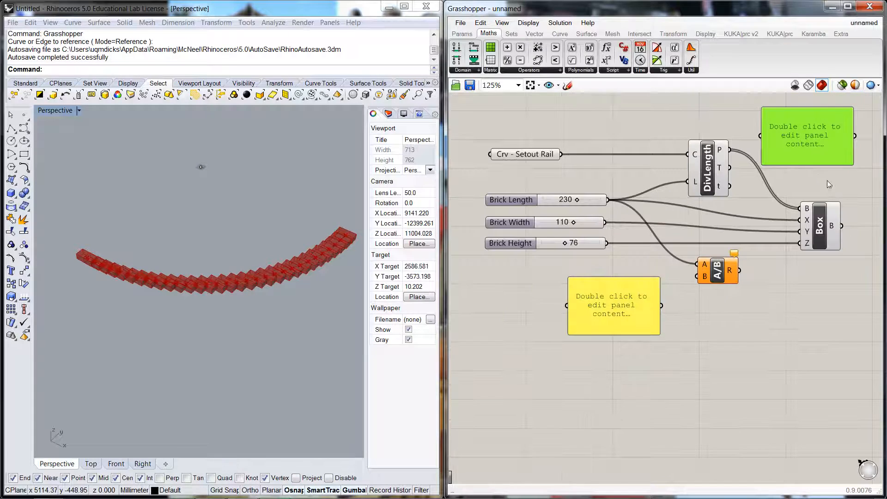
{"action": "right_click_drag", "start_coordinate": [827, 180], "coordinate": [753, 211]}
{"action": "left_click_drag", "start_coordinate": [732, 178], "coordinate": [766, 179]}
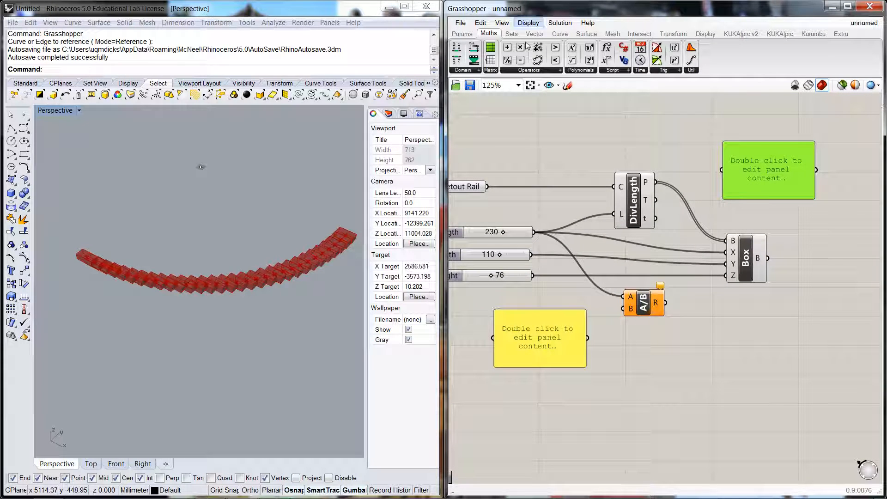
{"action": "left_click", "coordinate": [639, 127]}
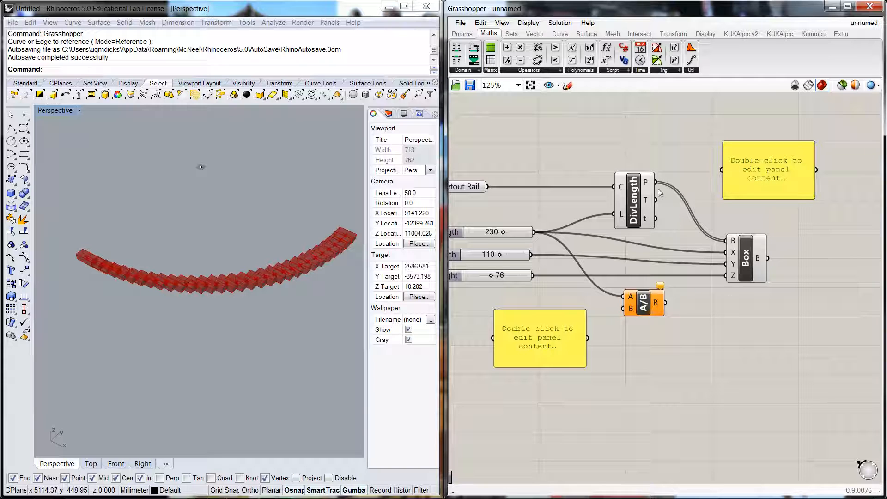
Read DivLength's division points in the copied panel, enlarged to show full coordinates, and delete that panel
{"action": "left_click_drag", "start_coordinate": [656, 183], "coordinate": [713, 117]}
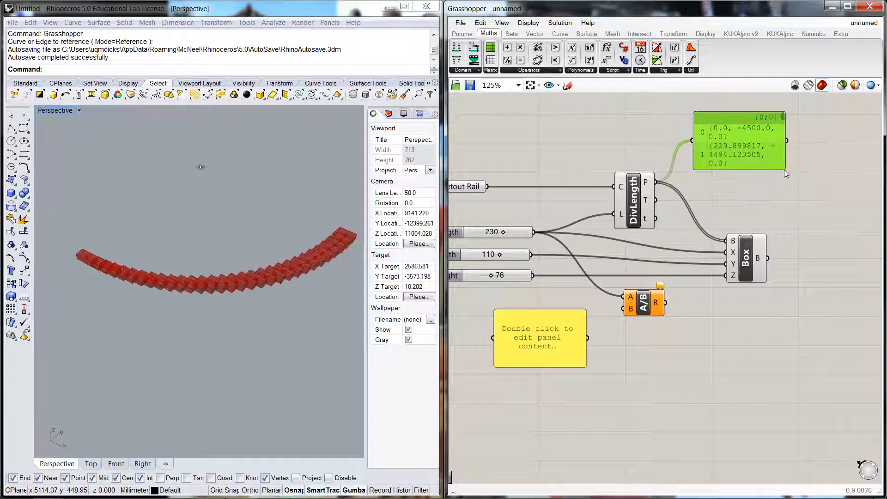
{"action": "left_click_drag", "start_coordinate": [782, 168], "coordinate": [862, 193]}
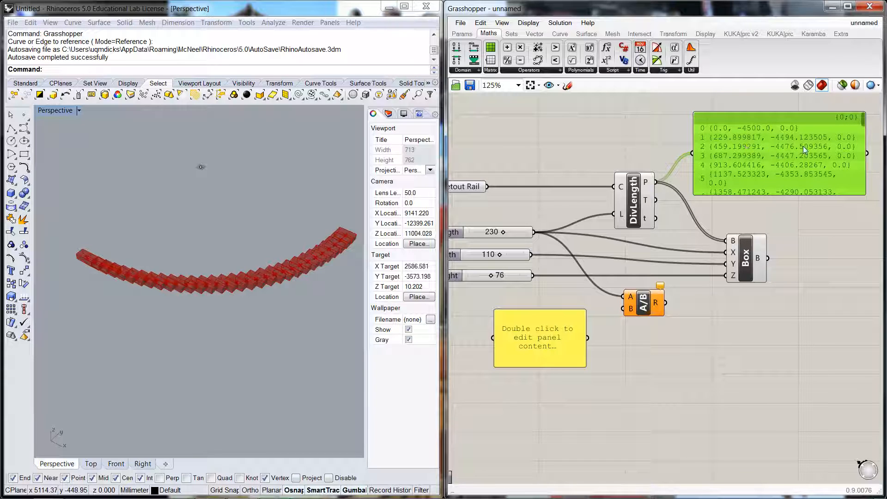
{"action": "scroll", "coordinate": [798, 148], "scroll_direction": "down", "scroll_amount": 1}
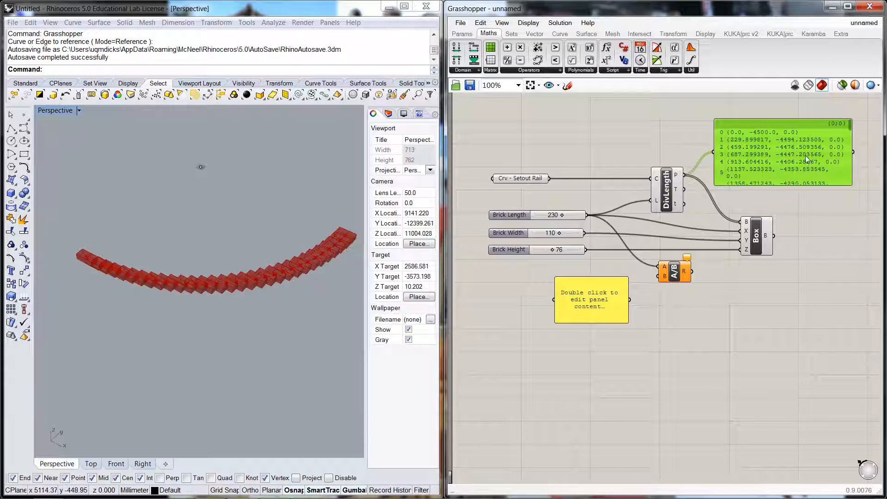
{"action": "scroll", "coordinate": [806, 152], "scroll_direction": "up", "scroll_amount": 2}
{"action": "mouse_move", "coordinate": [874, 112]}
{"action": "left_mouse_down"}
{"action": "mouse_move", "coordinate": [876, 194]}
{"action": "mouse_move", "coordinate": [872, 110]}
{"action": "left_mouse_up"}
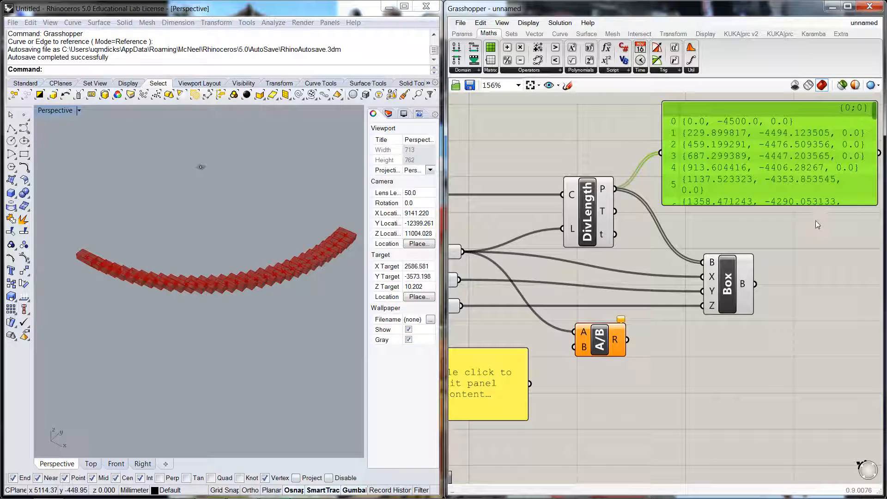
{"action": "key", "text": "Delete"}
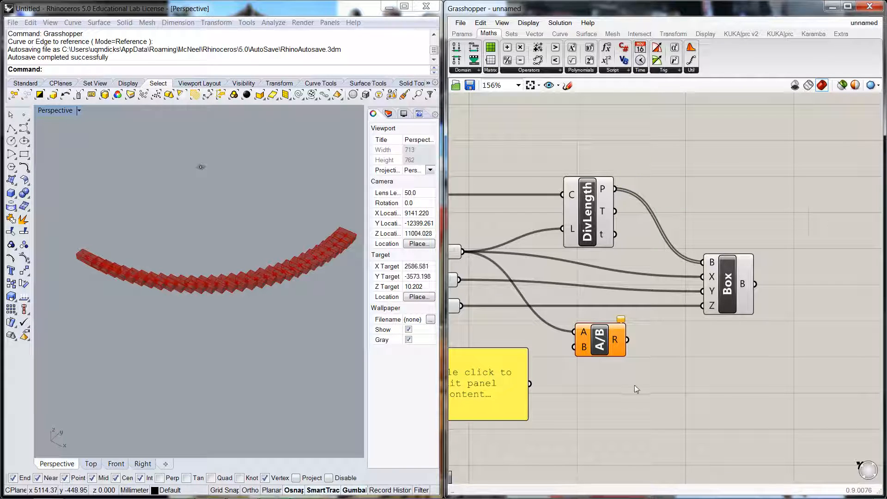
Set the remaining panel's content to 2 and shrink the panel to fit the number
{"action": "scroll", "coordinate": [634, 386], "scroll_direction": "down", "scroll_amount": 2}
{"action": "right_click_drag", "start_coordinate": [550, 437], "coordinate": [654, 398]}
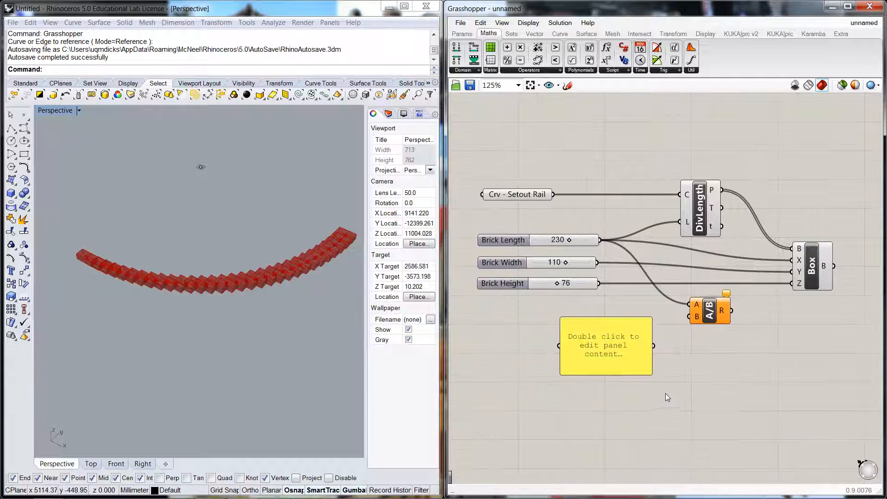
{"action": "left_click", "coordinate": [595, 322]}
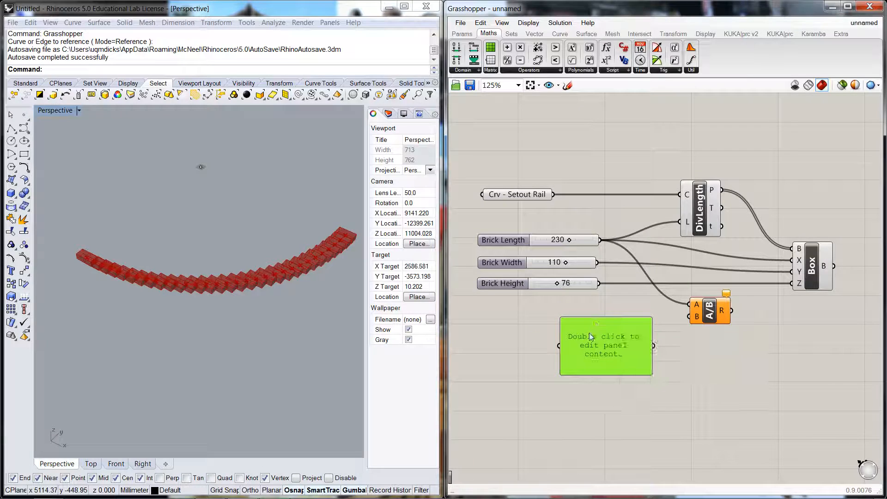
{"action": "double_click", "coordinate": [594, 333]}
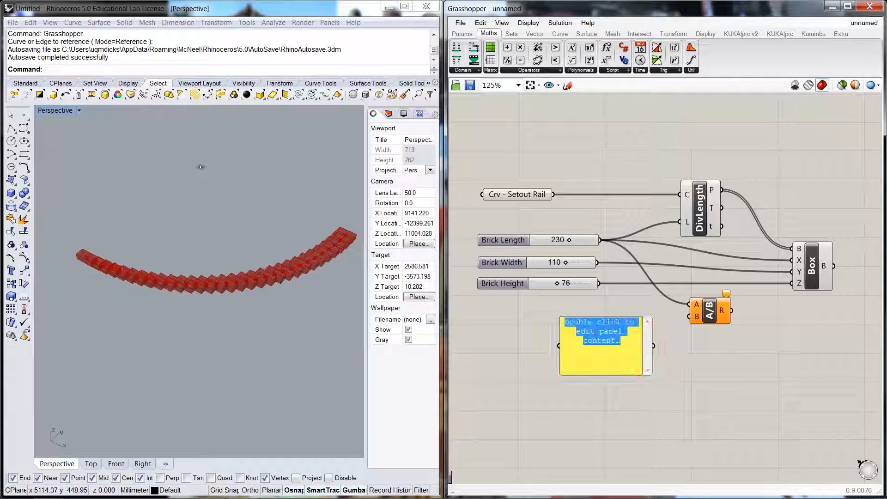
{"action": "left_click", "coordinate": [675, 346]}
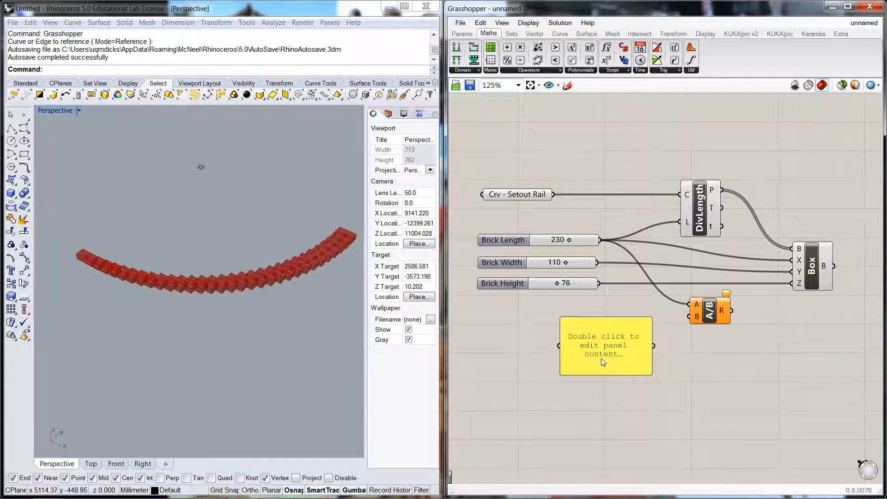
{"action": "scroll", "coordinate": [602, 359], "scroll_direction": "up", "scroll_amount": 3}
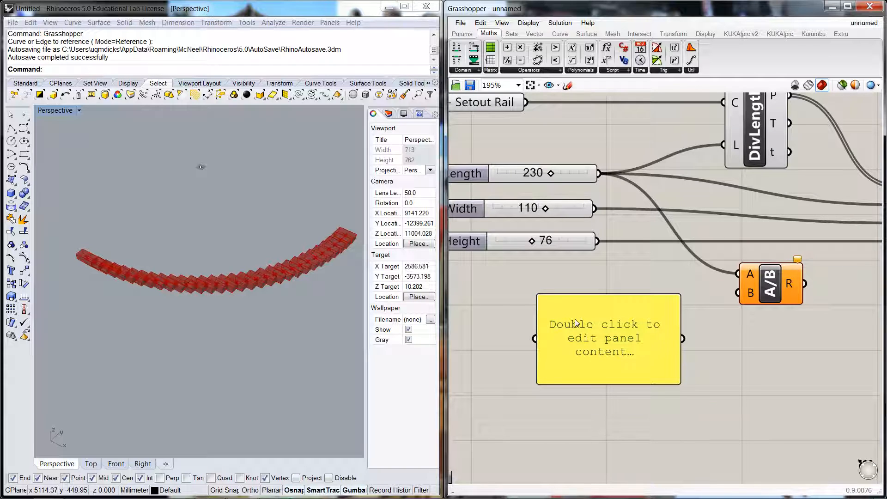
{"action": "double_click", "coordinate": [596, 336]}
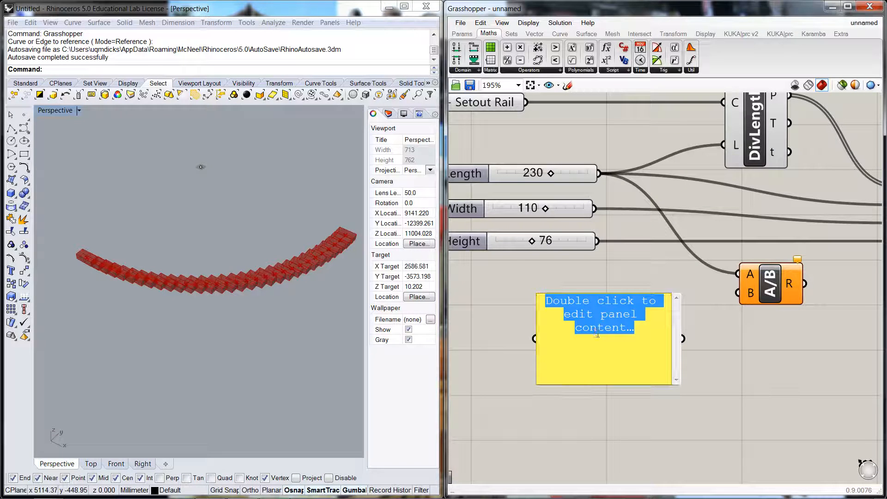
{"action": "type", "text": "2"}
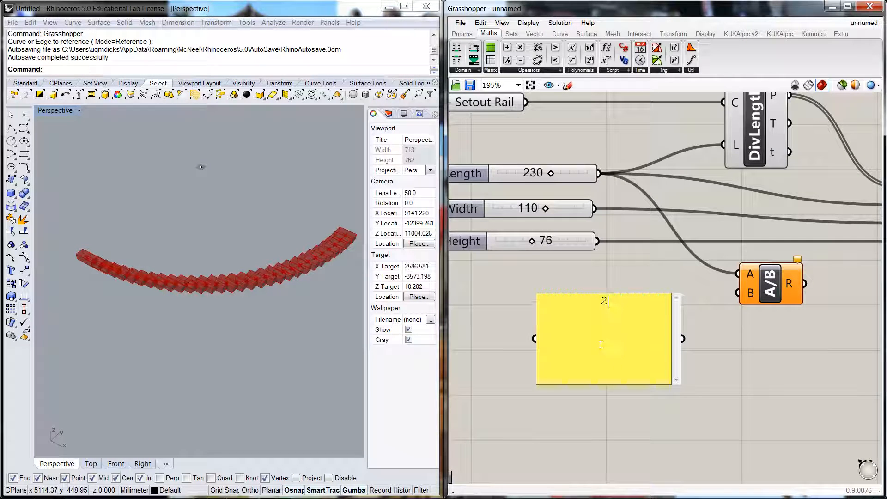
{"action": "left_click", "coordinate": [714, 364]}
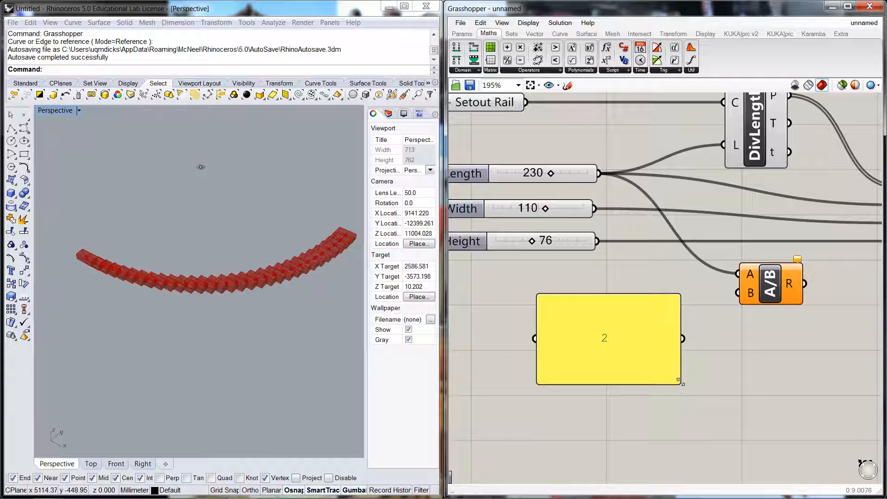
{"action": "left_click_drag", "start_coordinate": [679, 381], "coordinate": [577, 325]}
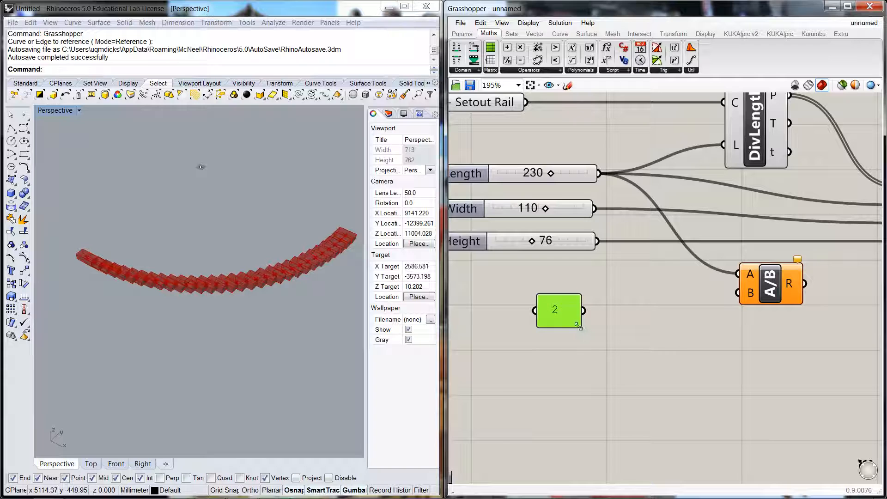
{"action": "left_click", "coordinate": [568, 352]}
Place the panel containing 2 beside the Division component and connect it to the B input
{"action": "left_click_drag", "start_coordinate": [568, 318], "coordinate": [697, 303]}
{"action": "scroll", "coordinate": [681, 371], "scroll_direction": "down", "scroll_amount": 3}
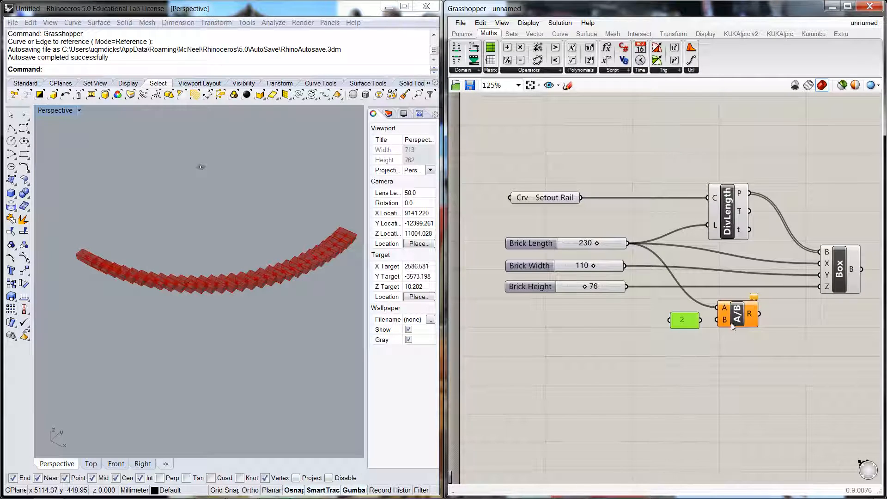
{"action": "scroll", "coordinate": [722, 311], "scroll_direction": "up", "scroll_amount": 1}
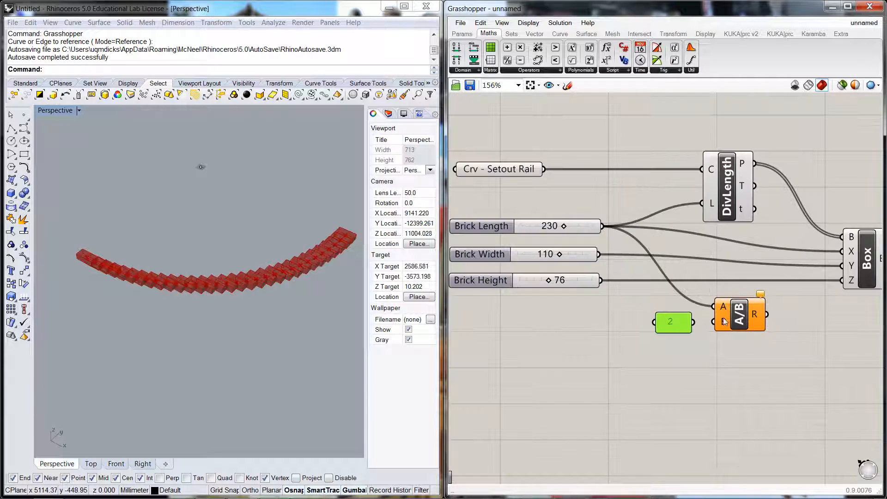
{"action": "mouse_move", "coordinate": [693, 322]}
{"action": "left_mouse_down"}
{"action": "mouse_move", "coordinate": [714, 322]}
{"action": "mouse_move", "coordinate": [681, 324]}
{"action": "left_mouse_up"}
{"action": "left_click", "coordinate": [699, 358]}
{"action": "left_click", "coordinate": [710, 372]}
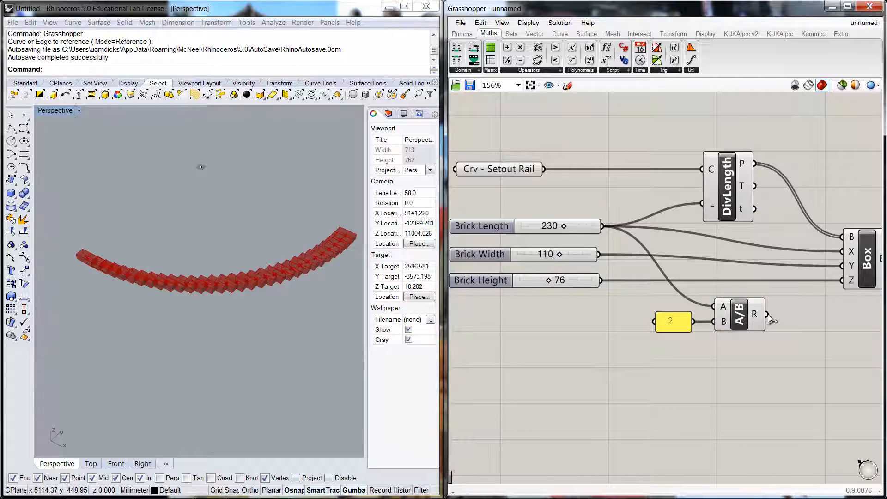
Replace the Box's X input with the Division result and inspect the bricks at the end of the row up close
{"action": "left_click_drag", "start_coordinate": [769, 318], "coordinate": [841, 250]}
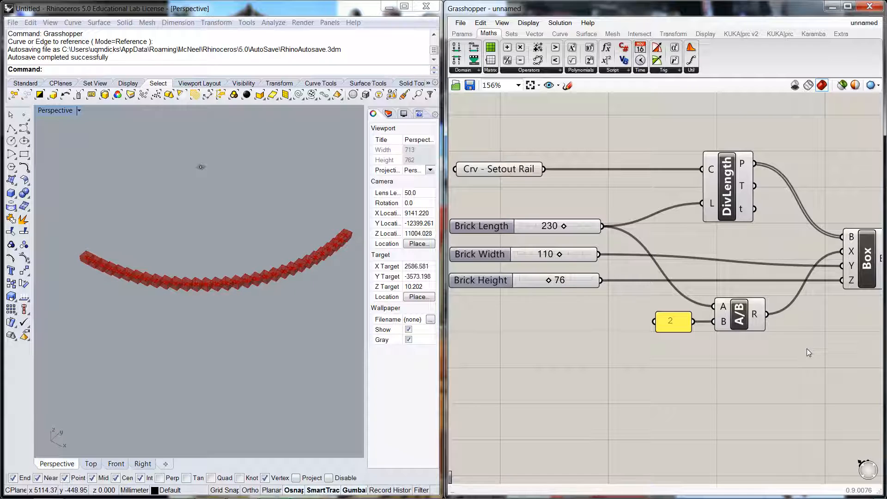
{"action": "scroll", "coordinate": [82, 259], "scroll_direction": "down", "scroll_amount": 3}
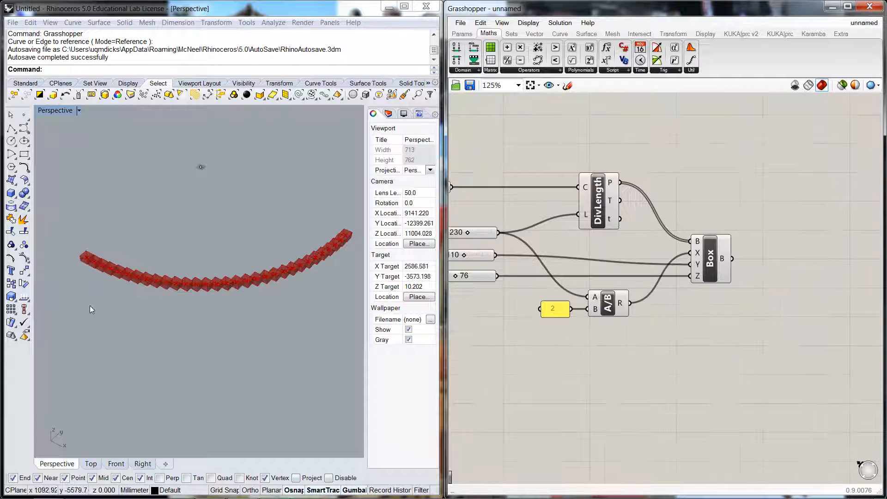
{"action": "scroll", "coordinate": [87, 272], "scroll_direction": "up", "scroll_amount": 5}
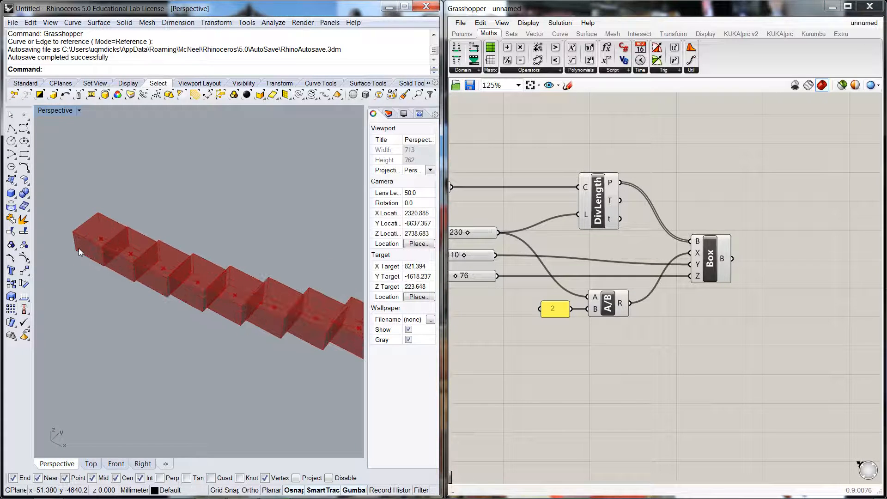
{"action": "scroll", "coordinate": [78, 248], "scroll_direction": "down", "scroll_amount": 5}
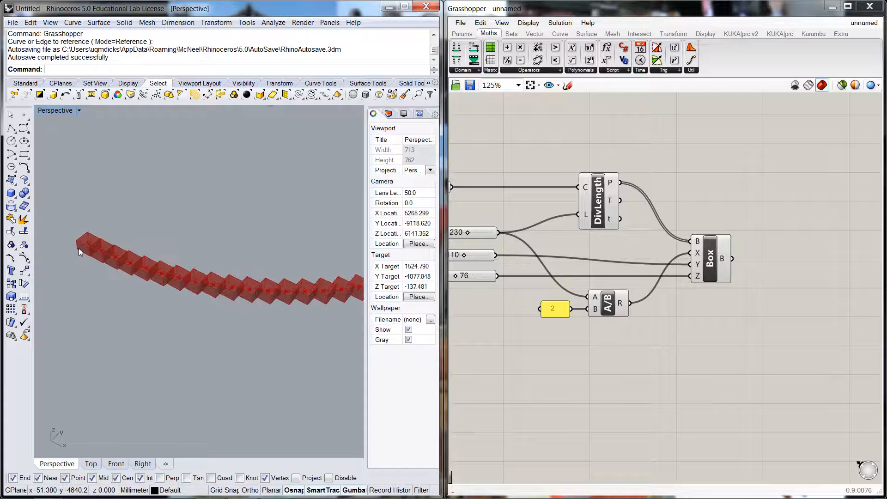
Duplicate the Division component together with its panel containing 2 twice, placing the copies below the original
{"action": "right_click_drag", "start_coordinate": [548, 369], "coordinate": [616, 360]}
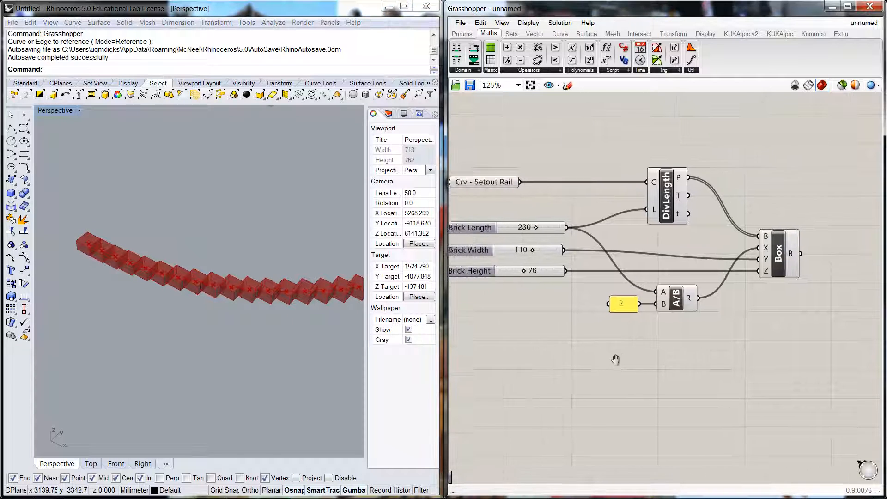
{"action": "left_click", "coordinate": [626, 307]}
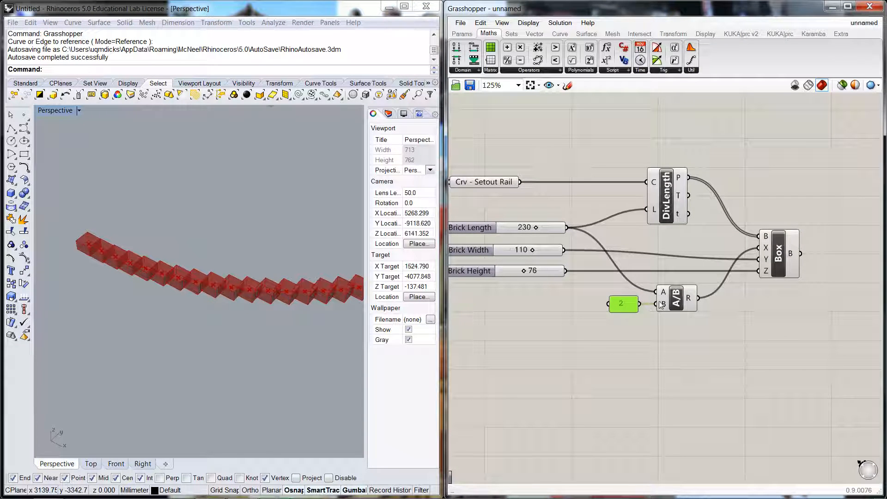
{"action": "left_click", "coordinate": [677, 303], "text": "shift"}
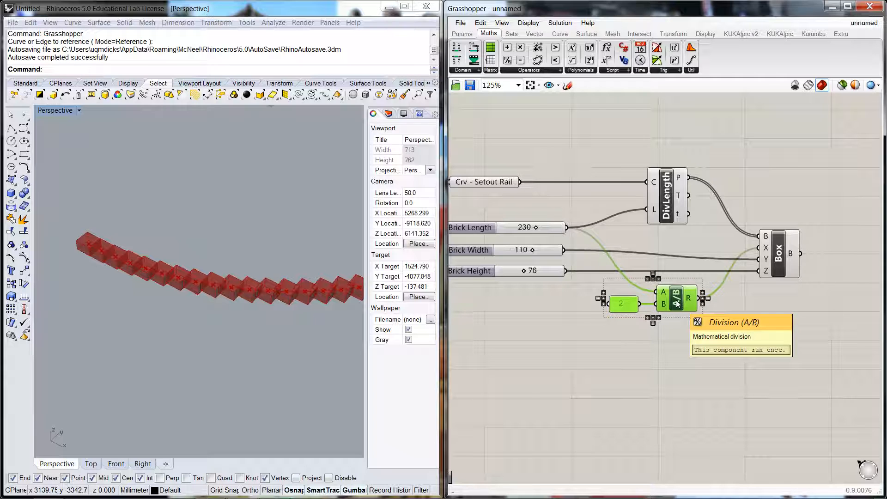
{"action": "left_click_drag", "start_coordinate": [676, 303], "coordinate": [683, 365], "text": "alt"}
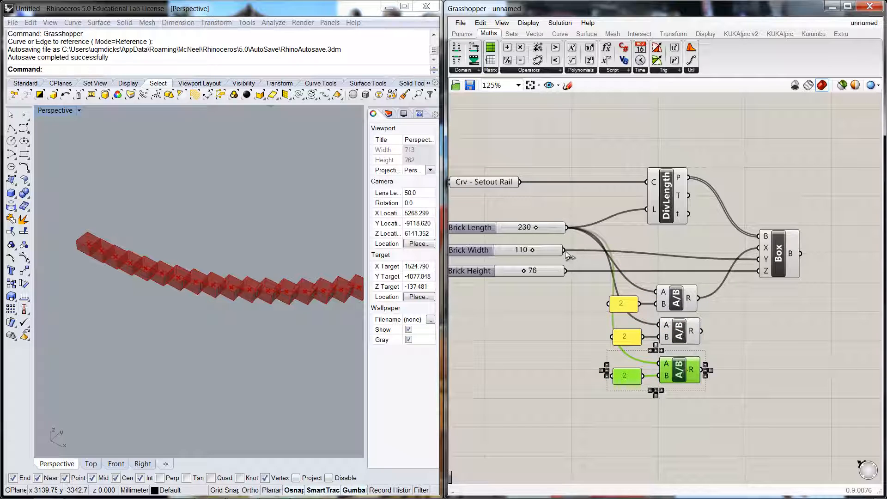
Connect Brick Width to the middle Division's A input and Brick Height to the lowest Division's A input, replacing Brick Length
{"action": "mouse_move", "coordinate": [565, 251]}
{"action": "left_mouse_down"}
{"action": "mouse_move", "coordinate": [634, 367]}
{"action": "mouse_move", "coordinate": [651, 365]}
{"action": "left_mouse_up"}
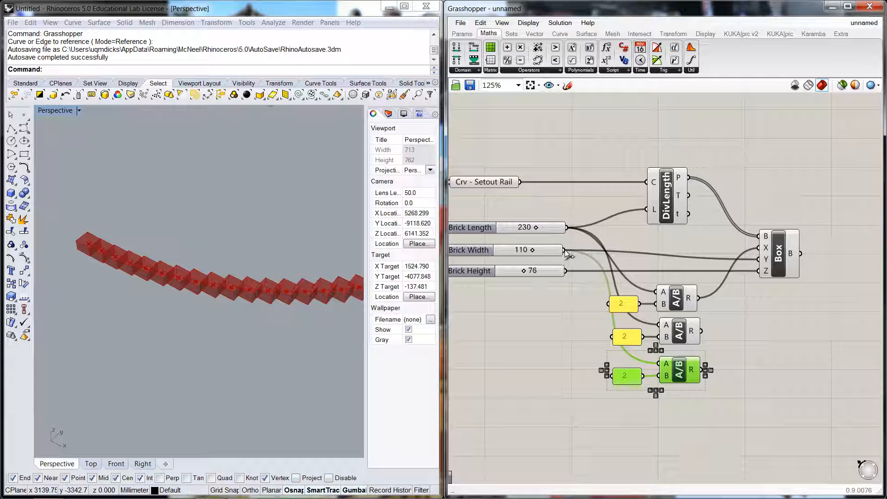
{"action": "left_click_drag", "start_coordinate": [564, 250], "coordinate": [654, 329]}
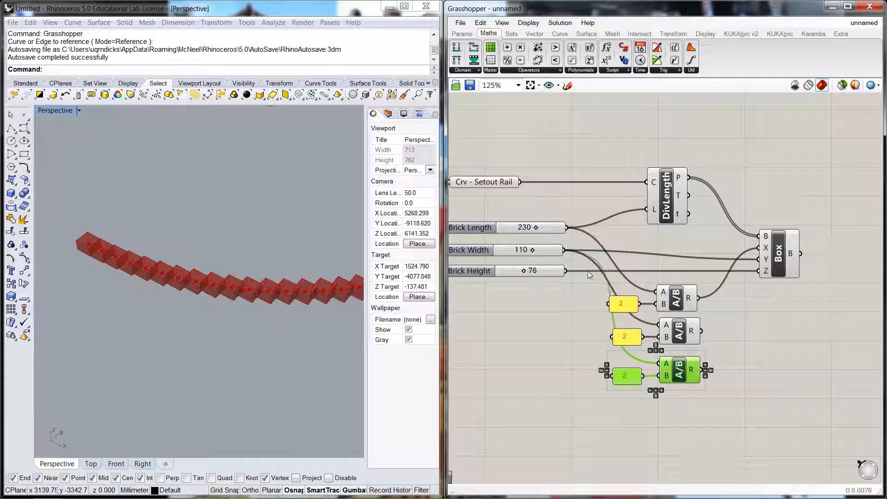
{"action": "left_click_drag", "start_coordinate": [564, 271], "coordinate": [655, 370]}
Connect the middle Division's result to the Box's Y input and the lowest one's to Z, and inspect the bricks up close
{"action": "left_click_drag", "start_coordinate": [700, 331], "coordinate": [763, 257]}
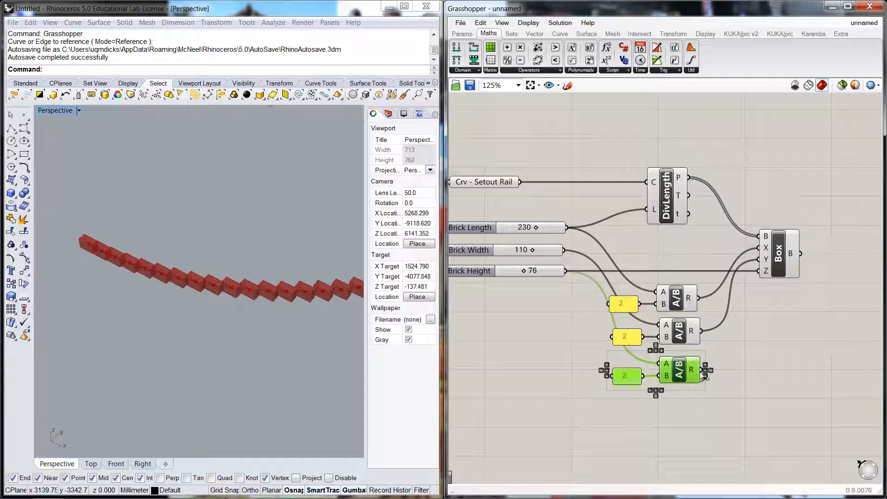
{"action": "left_click_drag", "start_coordinate": [702, 370], "coordinate": [758, 271]}
{"action": "left_click", "coordinate": [749, 350]}
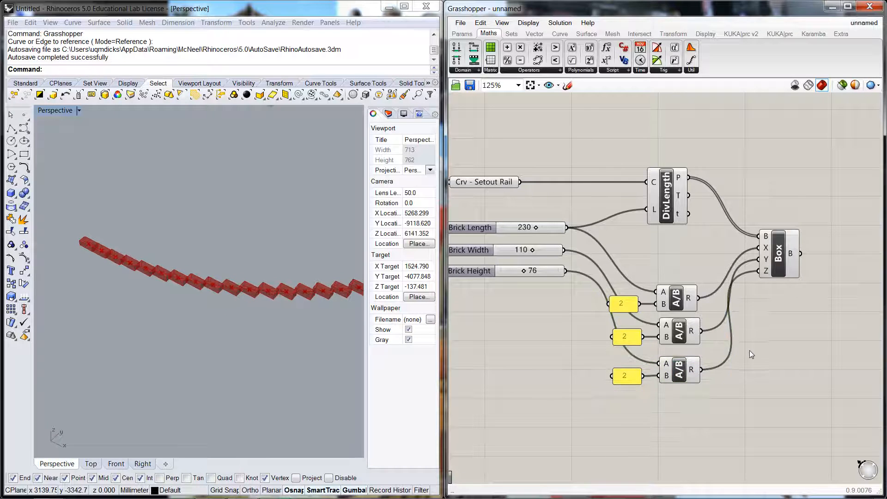
{"action": "left_click", "coordinate": [259, 301]}
{"action": "scroll", "coordinate": [259, 291], "scroll_direction": "up", "scroll_amount": 5}
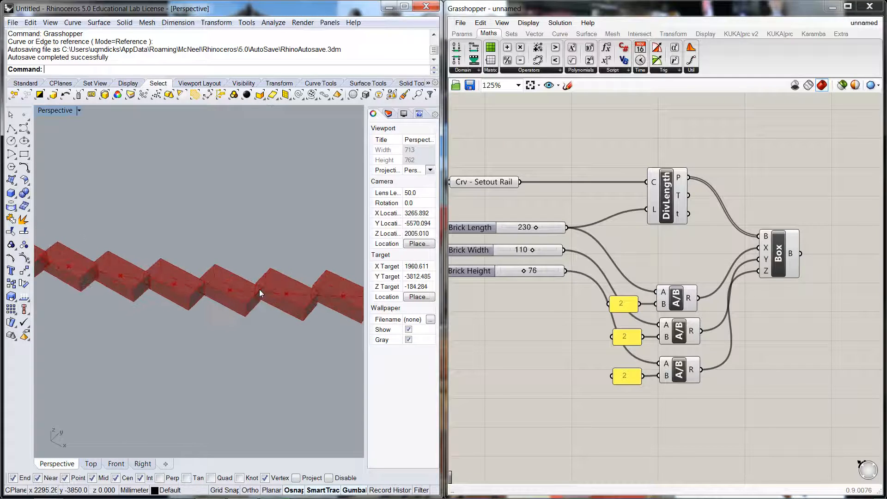
{"action": "scroll", "coordinate": [259, 292], "scroll_direction": "up", "scroll_amount": 3}
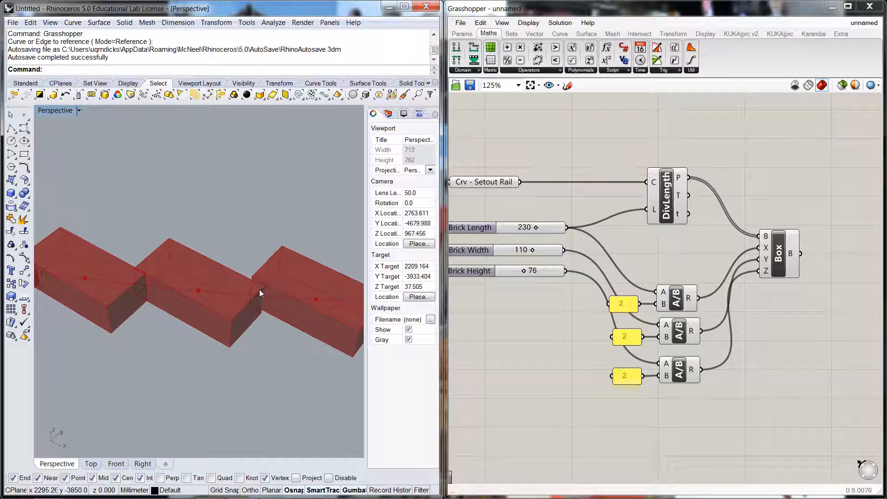
{"action": "scroll", "coordinate": [259, 289], "scroll_direction": "down", "scroll_amount": 5}
{"action": "left_click", "coordinate": [746, 376]}
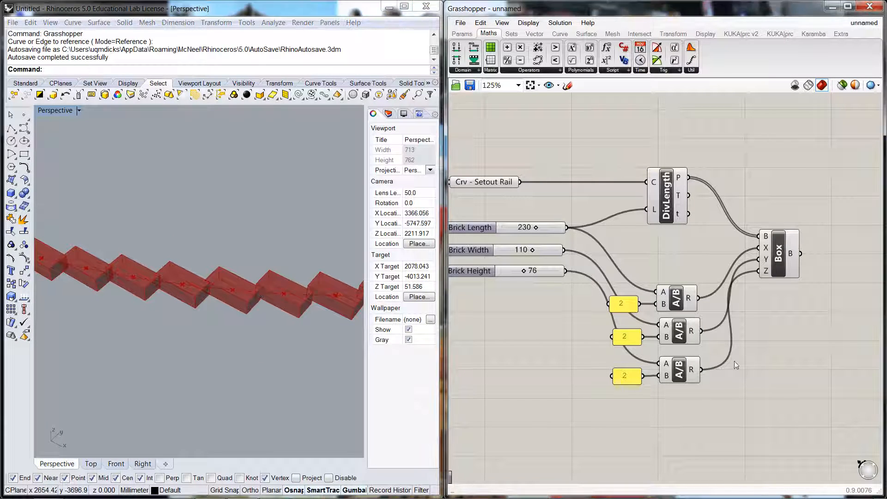
Align the middle Division component and its panel with the pair above
{"action": "mouse_move", "coordinate": [689, 332]}
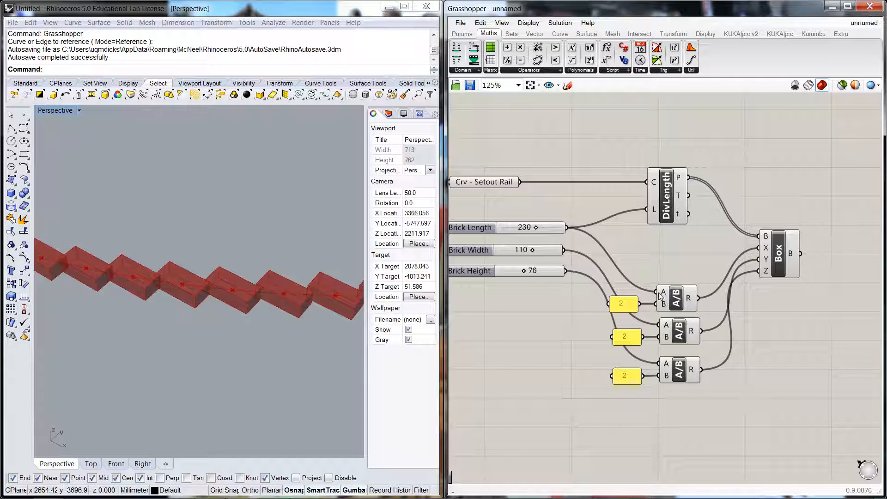
{"action": "left_click", "coordinate": [678, 335]}
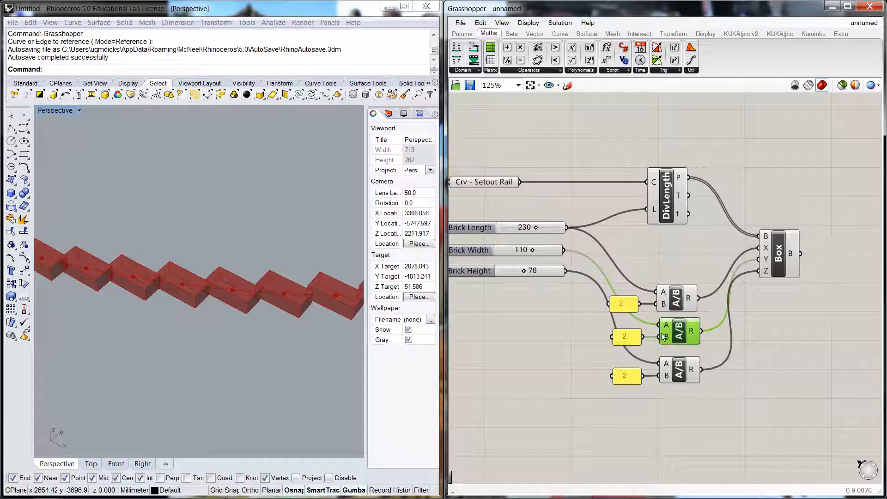
{"action": "left_click", "coordinate": [638, 333], "text": "shift"}
{"action": "left_click_drag", "start_coordinate": [687, 332], "coordinate": [686, 330]}
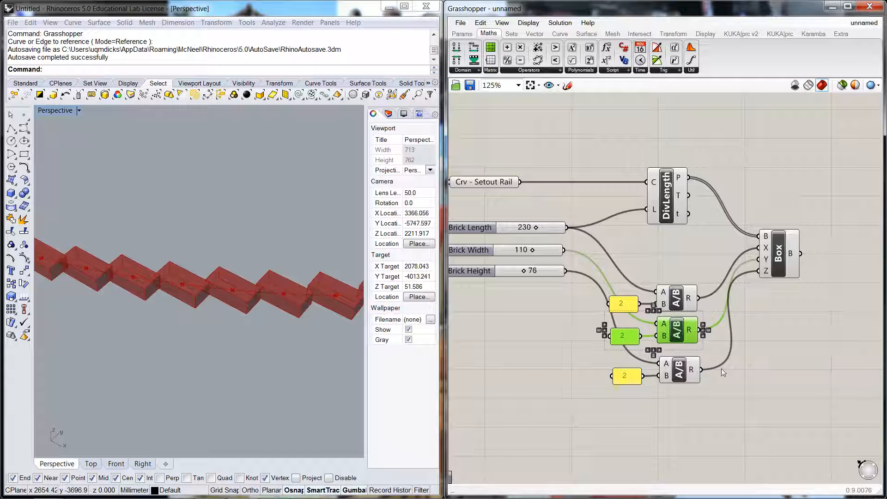
{"action": "left_click", "coordinate": [722, 368]}
Move the lowest Division and its panel up beneath the middle pair, and line up the panels in an even column
{"action": "left_click", "coordinate": [689, 365]}
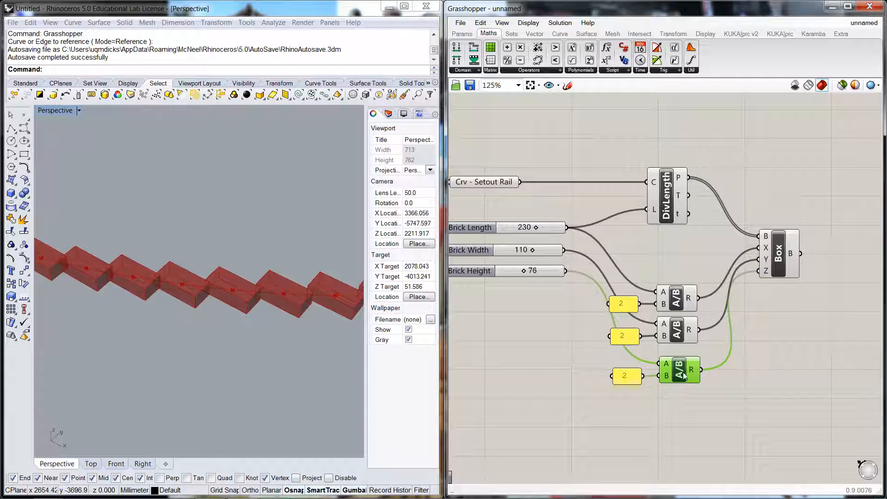
{"action": "left_click", "coordinate": [626, 378], "text": "shift"}
{"action": "left_click_drag", "start_coordinate": [688, 375], "coordinate": [690, 367]}
{"action": "left_click", "coordinate": [668, 381]}
{"action": "left_click", "coordinate": [631, 373]}
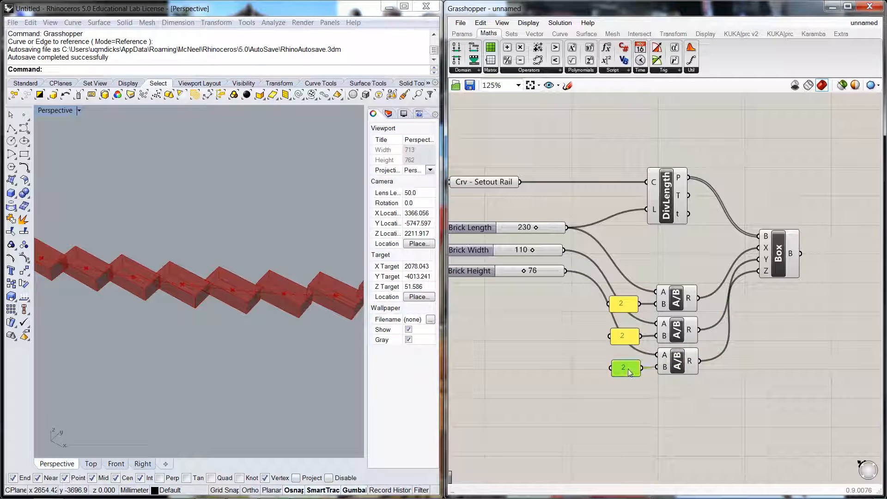
{"action": "left_click_drag", "start_coordinate": [631, 373], "coordinate": [631, 371]}
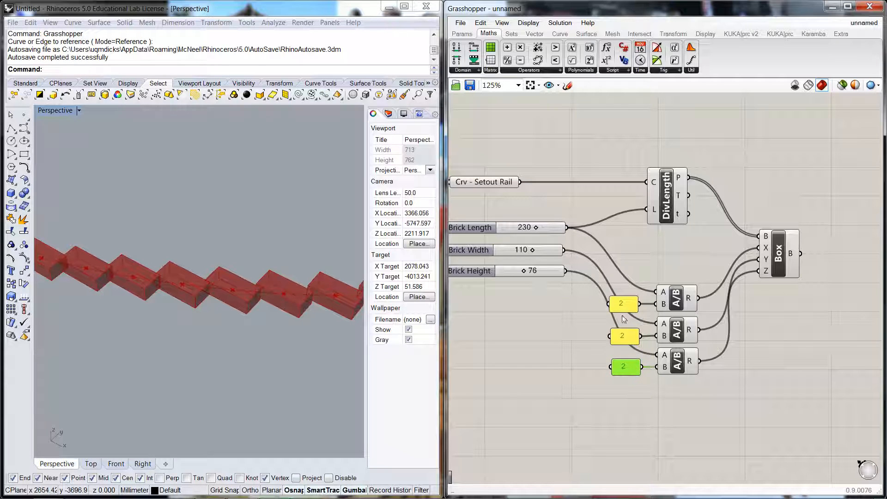
{"action": "left_click", "coordinate": [626, 341]}
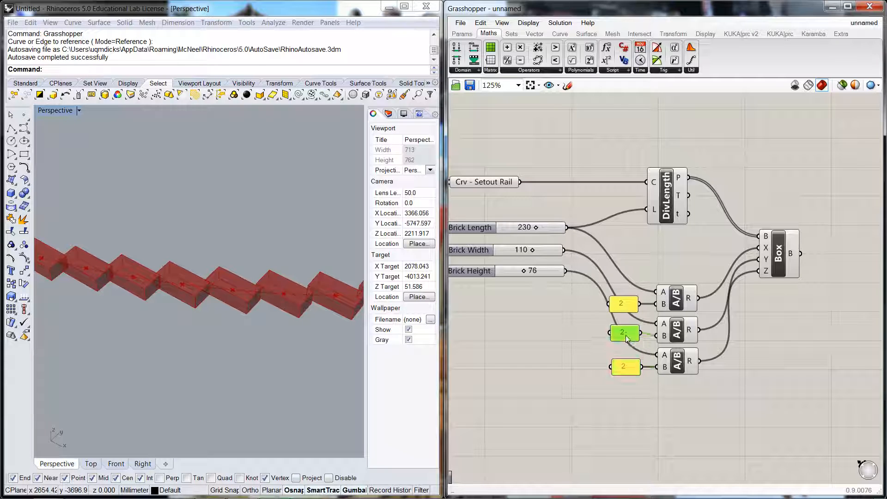
{"action": "left_click", "coordinate": [586, 349]}
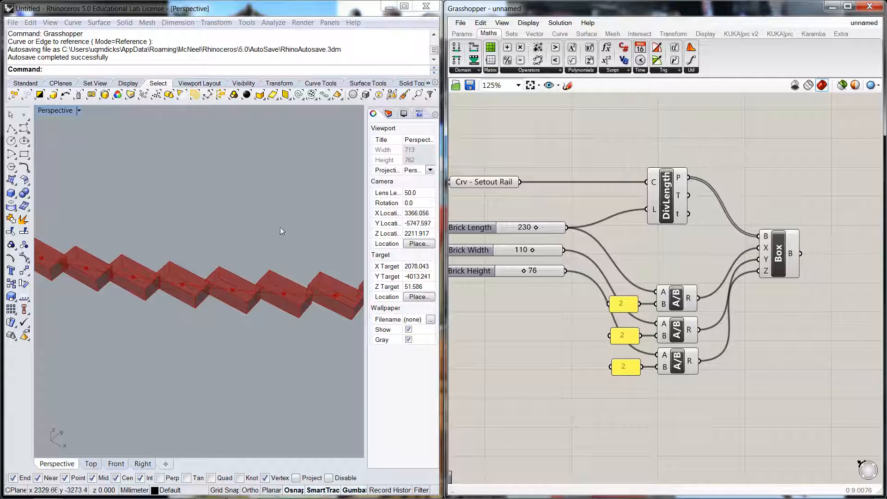
Replace the top Division's A input with Brick Width, and add Brick Length and Brick Height to the same input
{"action": "left_click", "coordinate": [254, 207]}
{"action": "scroll", "coordinate": [255, 207], "scroll_direction": "down", "scroll_amount": 3}
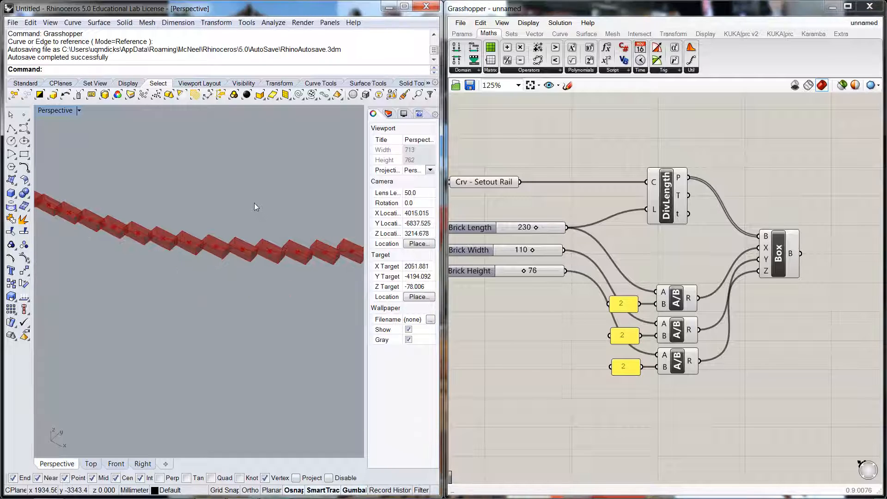
{"action": "scroll", "coordinate": [254, 207], "scroll_direction": "up", "scroll_amount": 1}
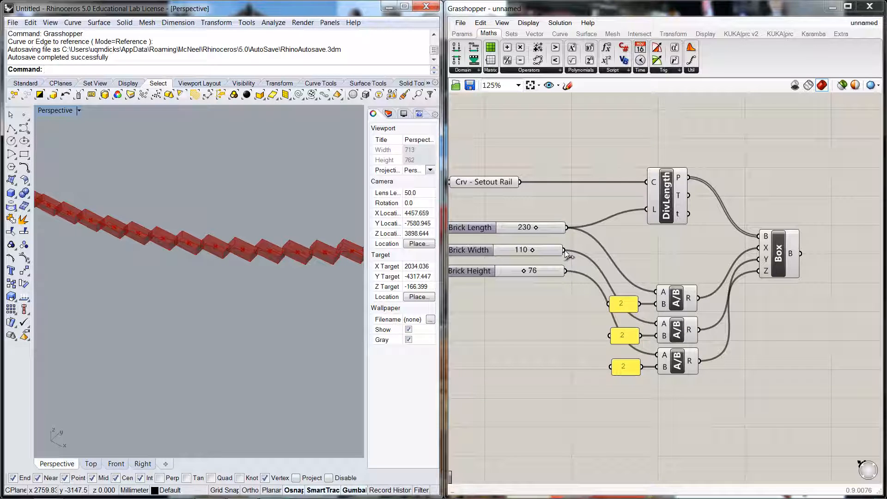
{"action": "left_click_drag", "start_coordinate": [564, 254], "coordinate": [659, 293]}
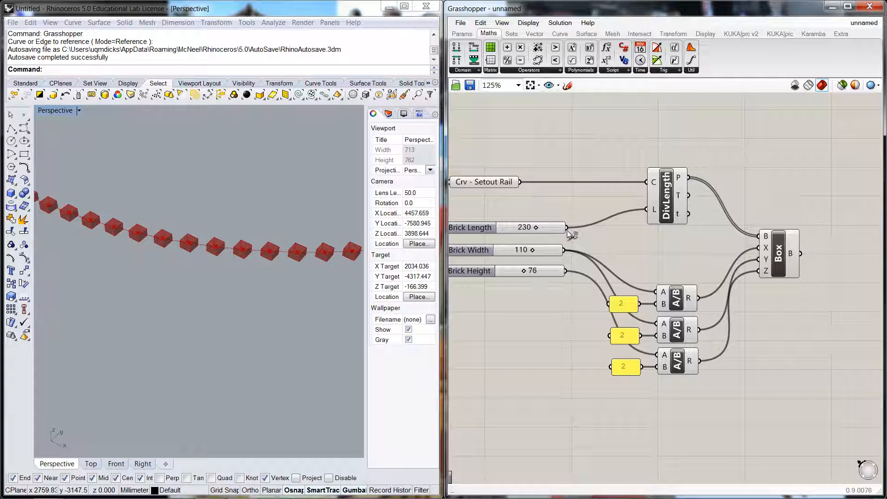
{"action": "left_click_drag", "start_coordinate": [567, 228], "coordinate": [654, 308], "text": "shift"}
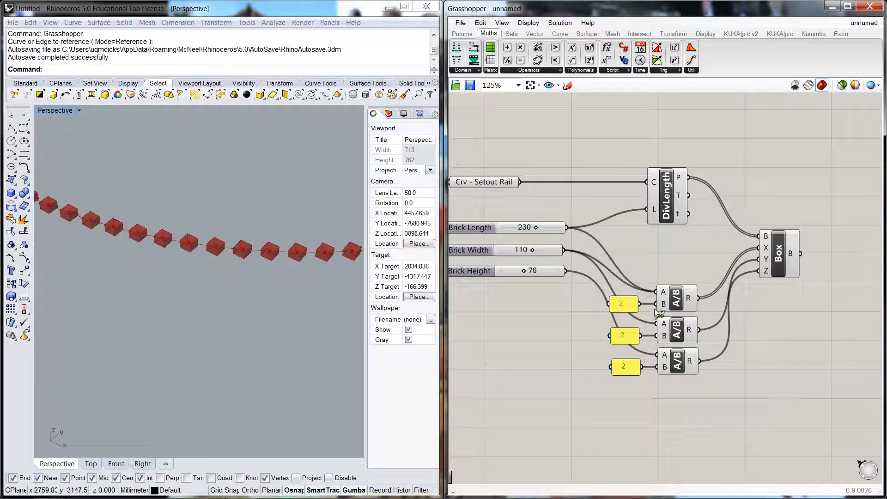
{"action": "left_click_drag", "start_coordinate": [566, 271], "coordinate": [656, 291], "text": "shift"}
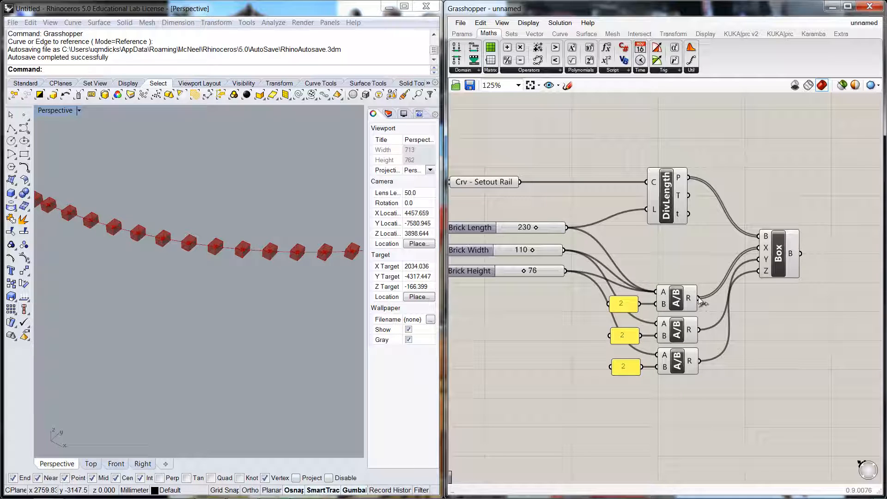
Disconnect the Box's Y and Z inputs and connect the top Division's result to both
{"action": "right_click", "coordinate": [764, 261]}
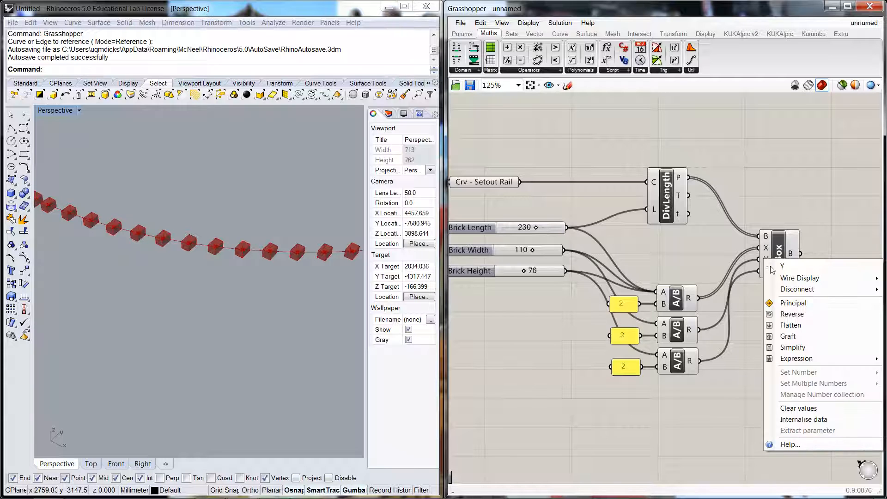
{"action": "mouse_move", "coordinate": [785, 289]}
{"action": "left_click", "coordinate": [714, 293]}
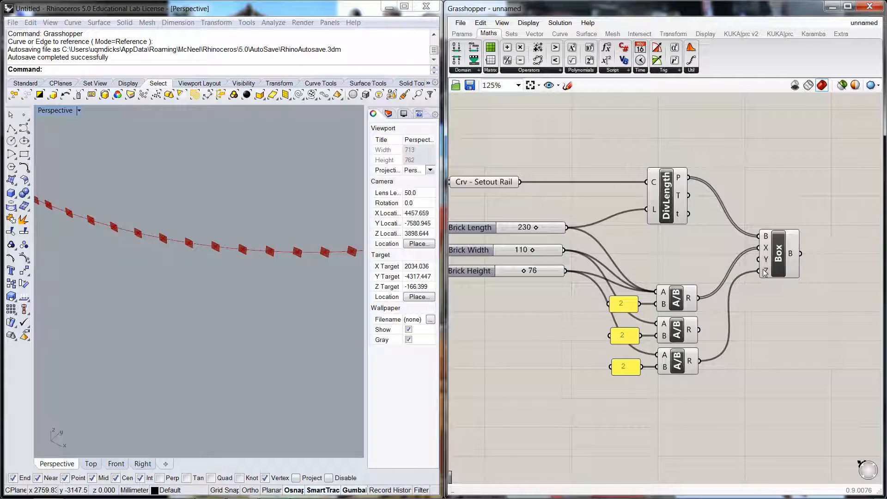
{"action": "right_click", "coordinate": [764, 272]}
{"action": "left_click", "coordinate": [723, 300]}
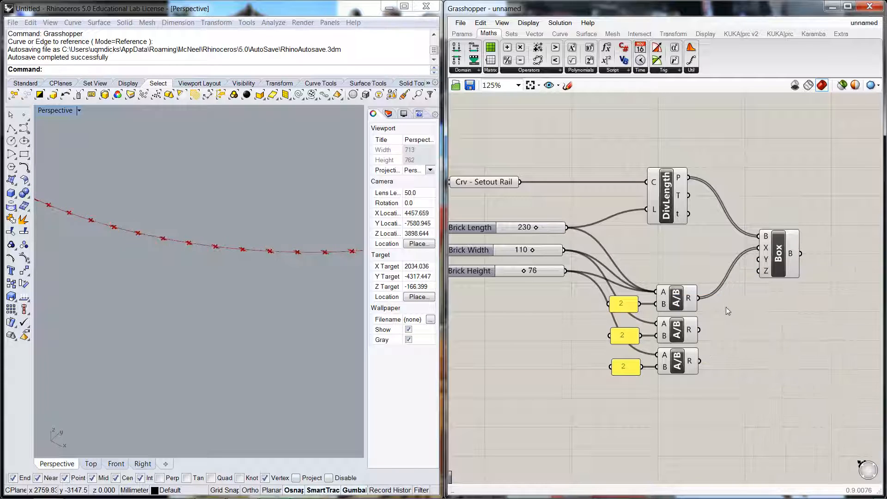
{"action": "left_click_drag", "start_coordinate": [698, 298], "coordinate": [759, 259]}
{"action": "left_click_drag", "start_coordinate": [698, 298], "coordinate": [759, 271]}
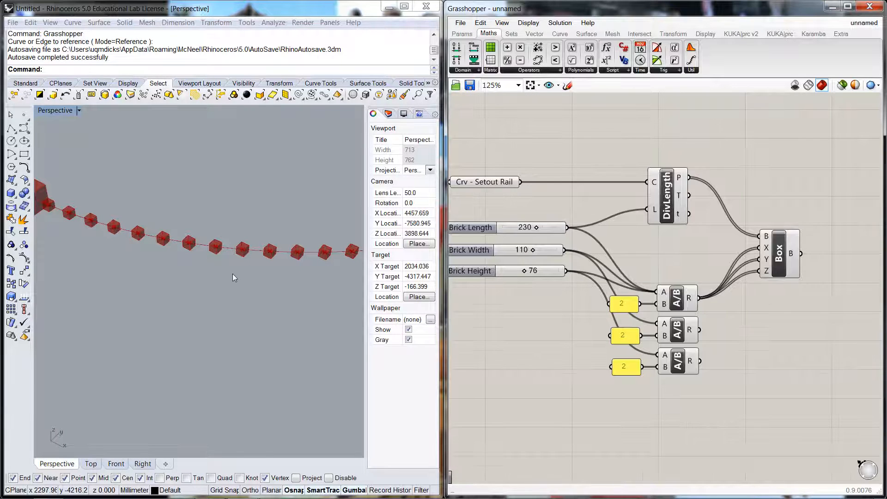
Examine the boxes along the setout curve and compare their sizes up close at the start of the row
{"action": "right_click_drag", "start_coordinate": [232, 274], "coordinate": [267, 299]}
{"action": "scroll", "coordinate": [287, 290], "scroll_direction": "down", "scroll_amount": 6}
{"action": "scroll", "coordinate": [196, 300], "scroll_direction": "up", "scroll_amount": 5}
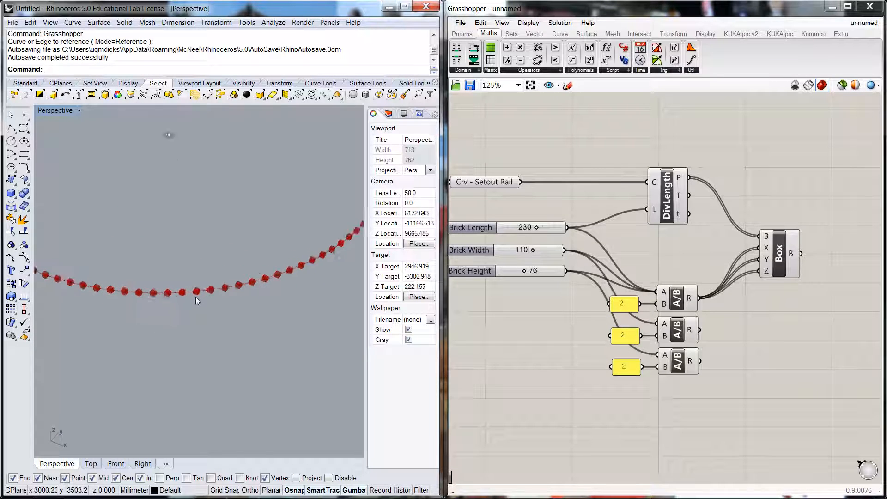
{"action": "scroll", "coordinate": [196, 296], "scroll_direction": "up", "scroll_amount": 8}
{"action": "scroll", "coordinate": [195, 295], "scroll_direction": "down", "scroll_amount": 12}
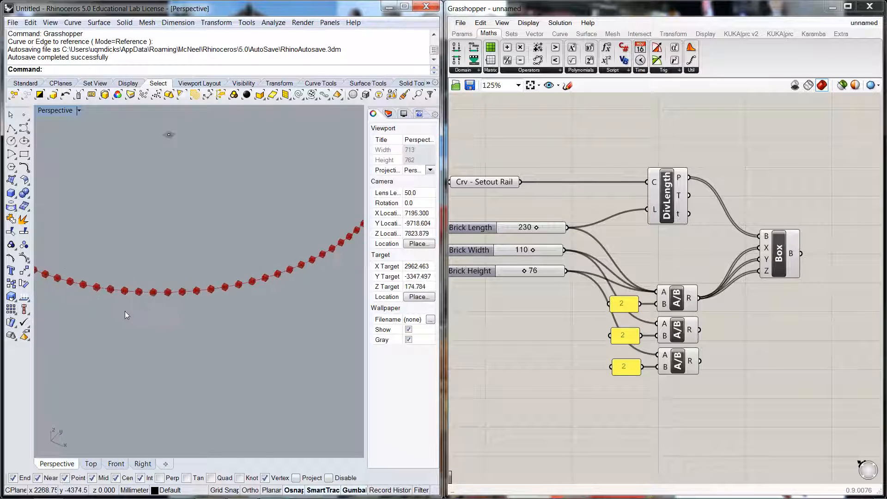
{"action": "right_click_drag", "start_coordinate": [124, 311], "coordinate": [229, 319], "text": "shift"}
{"action": "scroll", "coordinate": [123, 269], "scroll_direction": "up", "scroll_amount": 6}
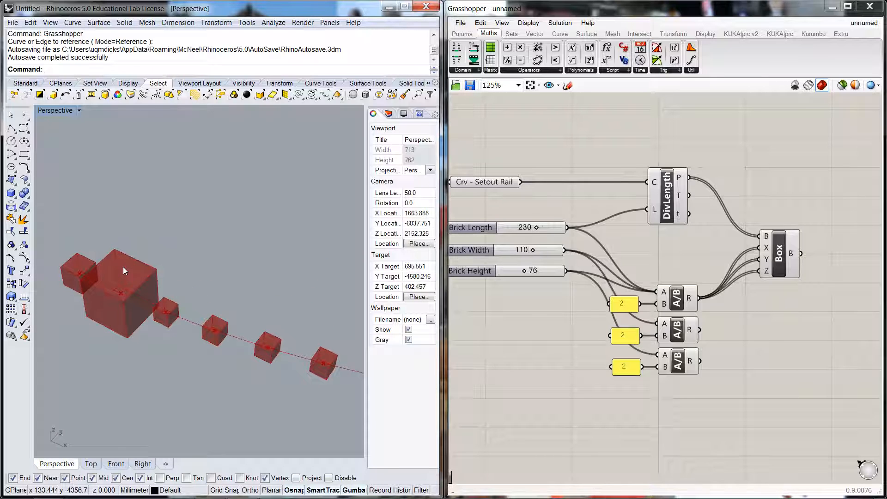
{"action": "scroll", "coordinate": [123, 267], "scroll_direction": "down", "scroll_amount": 3}
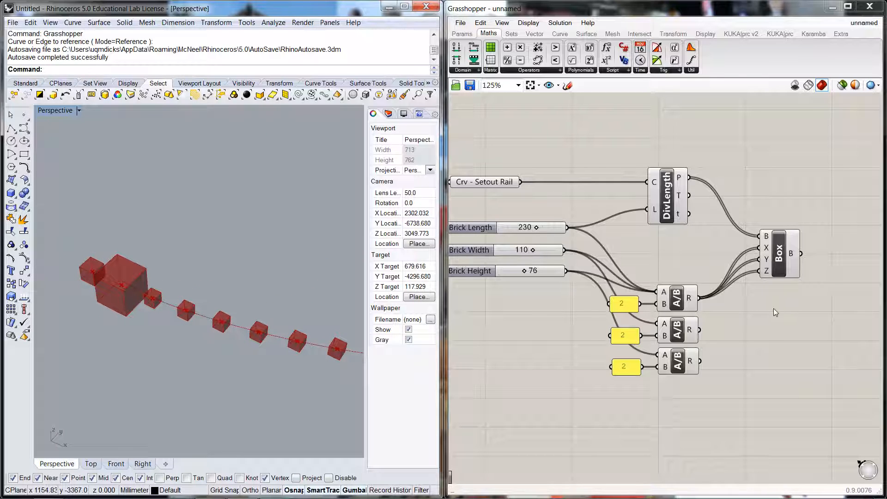
Add a panel below the Box component and connect the top Division's result to it to list the values
{"action": "right_click_drag", "start_coordinate": [774, 310], "coordinate": [730, 283]}
{"action": "double_click", "coordinate": [724, 313]}
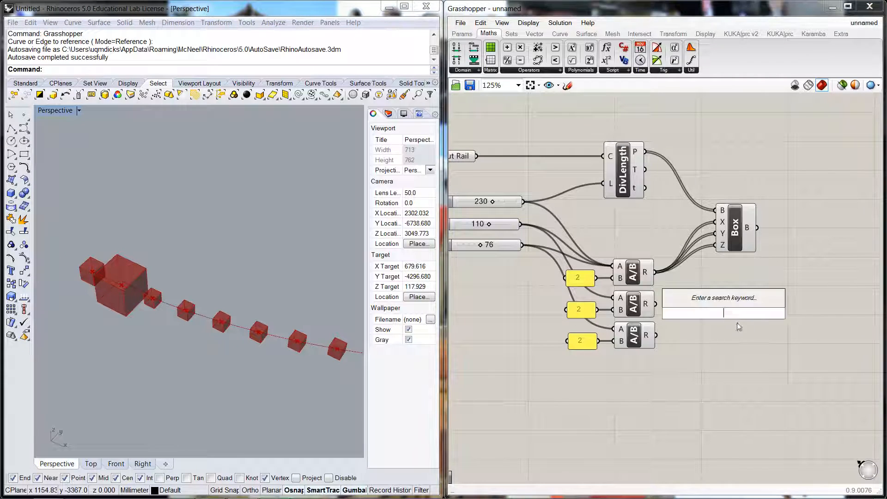
{"action": "type", "text": "panel"}
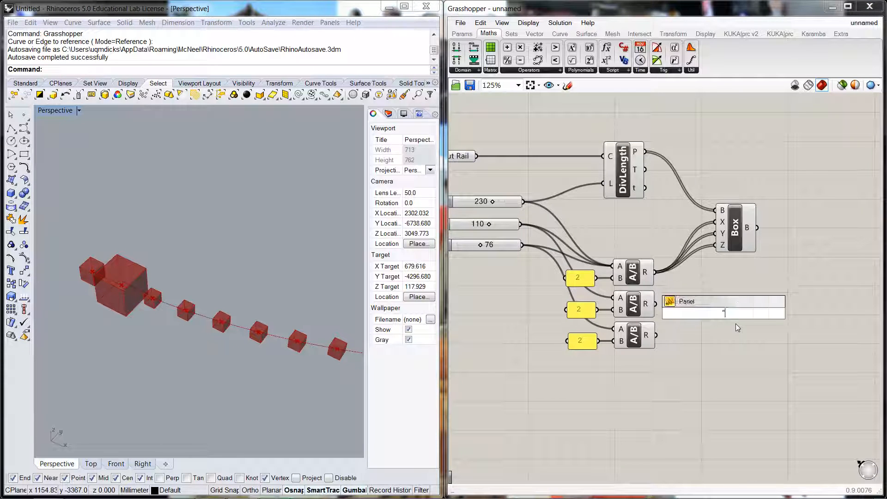
{"action": "key", "text": "Return"}
{"action": "left_click_drag", "start_coordinate": [735, 324], "coordinate": [774, 318]}
{"action": "left_click_drag", "start_coordinate": [656, 272], "coordinate": [722, 310]}
{"action": "left_click", "coordinate": [699, 356]}
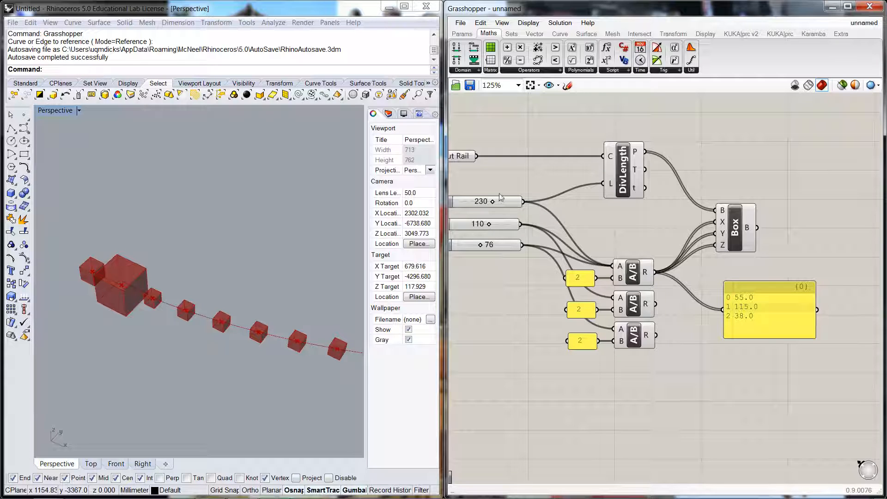
Delete the panel of divided values and disconnect Brick Width and Brick Height from the top Division's A input
{"action": "left_click", "coordinate": [790, 316]}
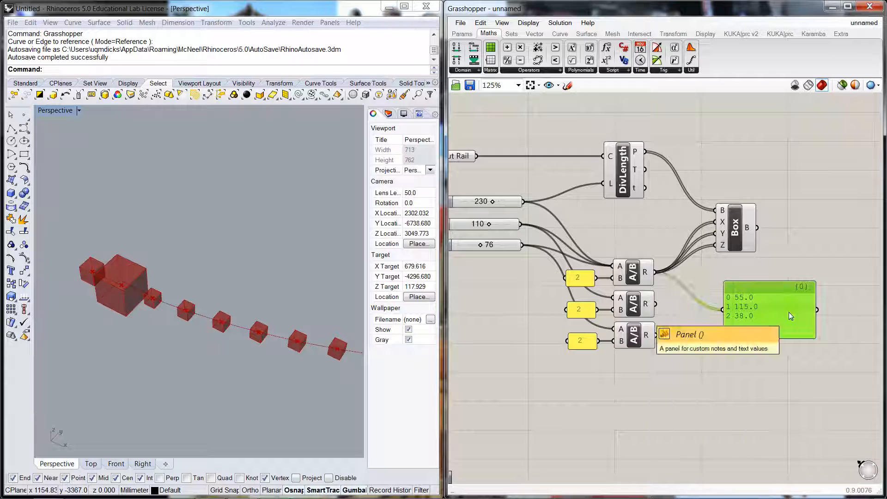
{"action": "key", "text": "Delete"}
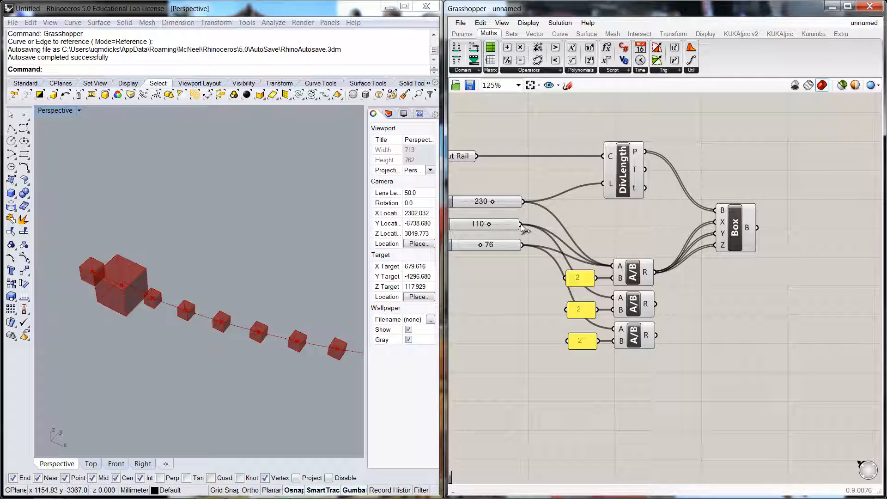
{"action": "left_click_drag", "start_coordinate": [520, 224], "coordinate": [614, 297]}
{"action": "left_click_drag", "start_coordinate": [522, 243], "coordinate": [614, 328]}
{"action": "right_click", "coordinate": [618, 268]}
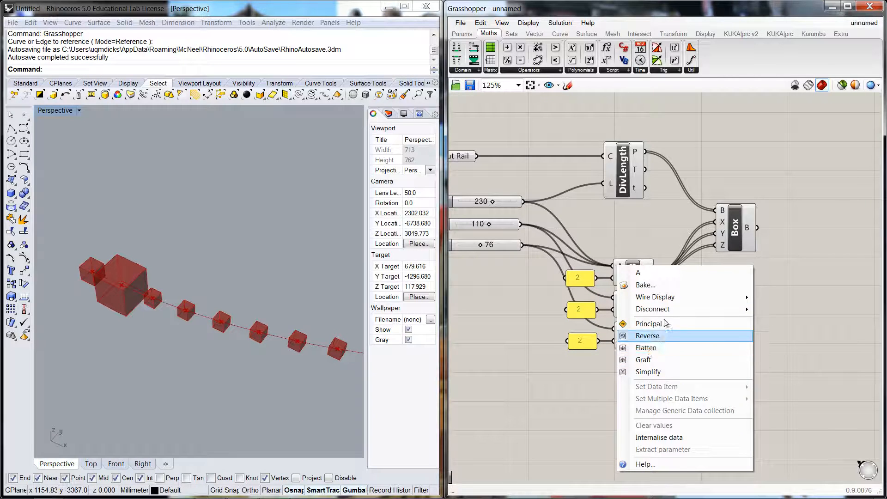
{"action": "mouse_move", "coordinate": [668, 313]}
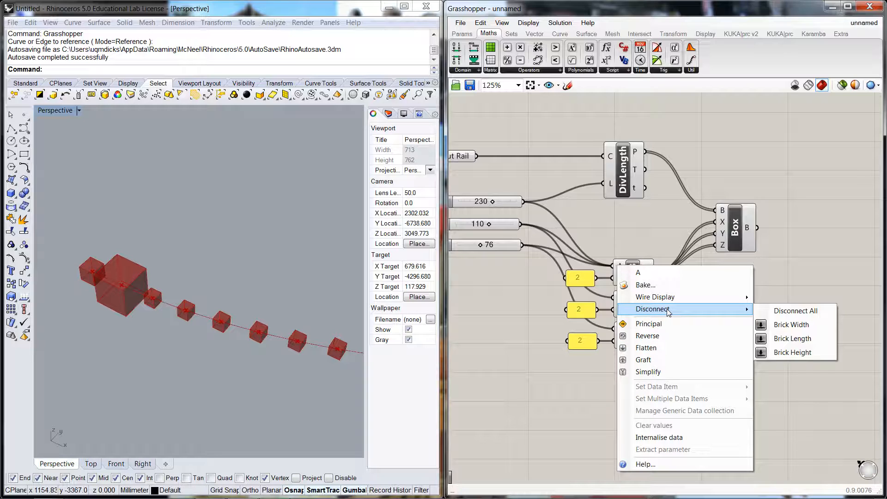
{"action": "left_click", "coordinate": [806, 327]}
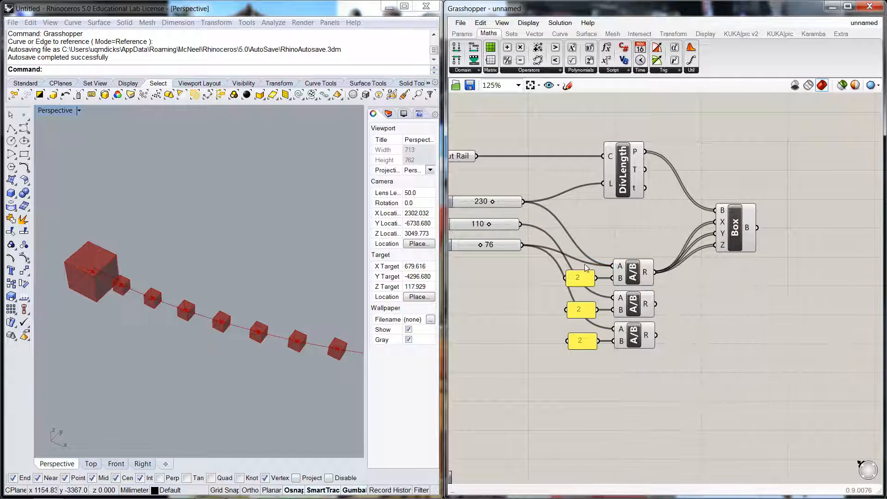
{"action": "right_click", "coordinate": [621, 266]}
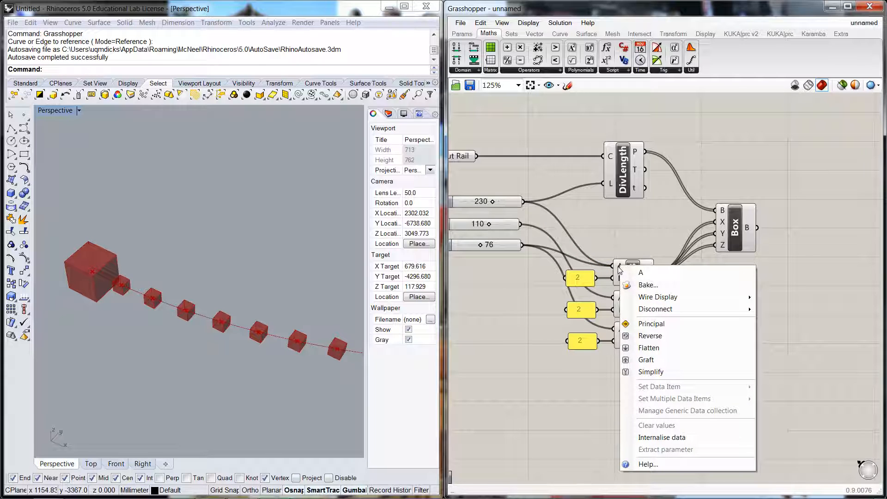
{"action": "mouse_move", "coordinate": [650, 316]}
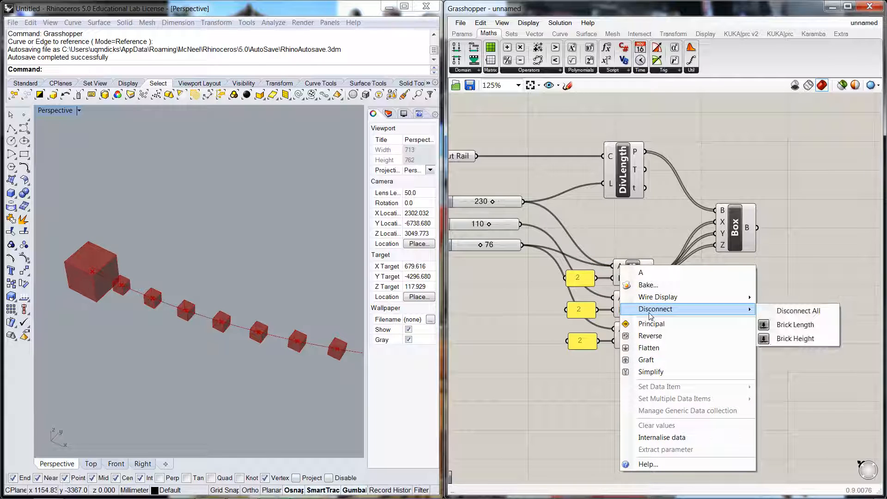
{"action": "left_click", "coordinate": [798, 337]}
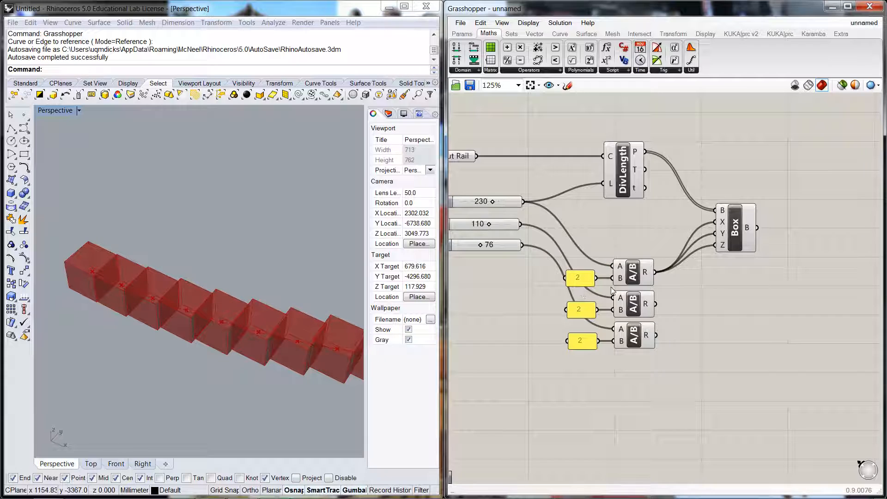
Connect the middle Division's result to the Box's Y input and the bottom Division's result to its Z input, replacing the existing wires
{"action": "left_click_drag", "start_coordinate": [655, 304], "coordinate": [716, 245]}
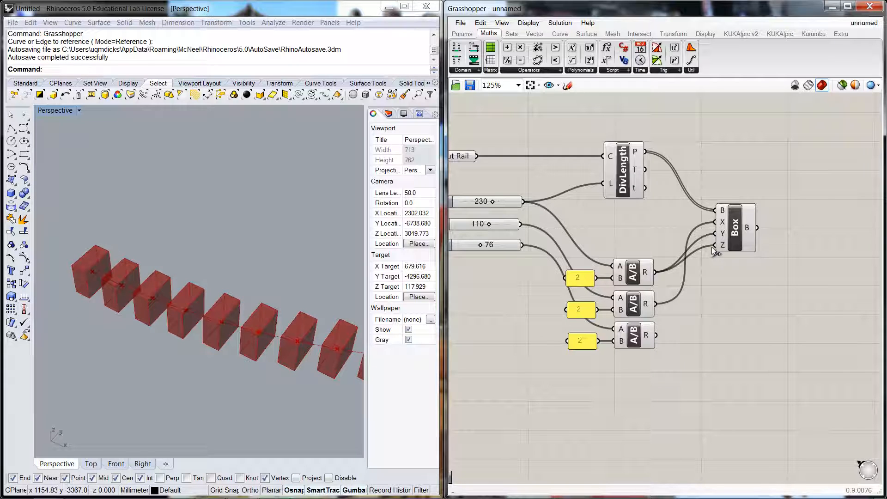
{"action": "key", "text": "ctrl+z"}
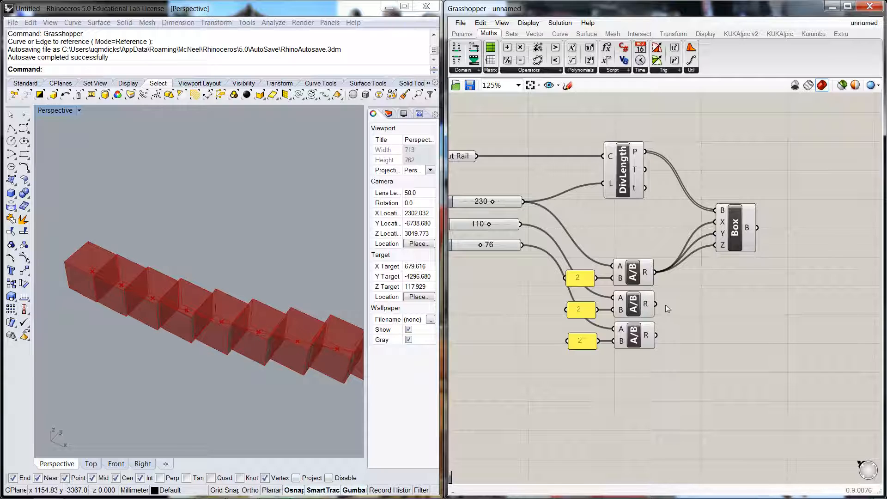
{"action": "left_click_drag", "start_coordinate": [655, 303], "coordinate": [718, 241]}
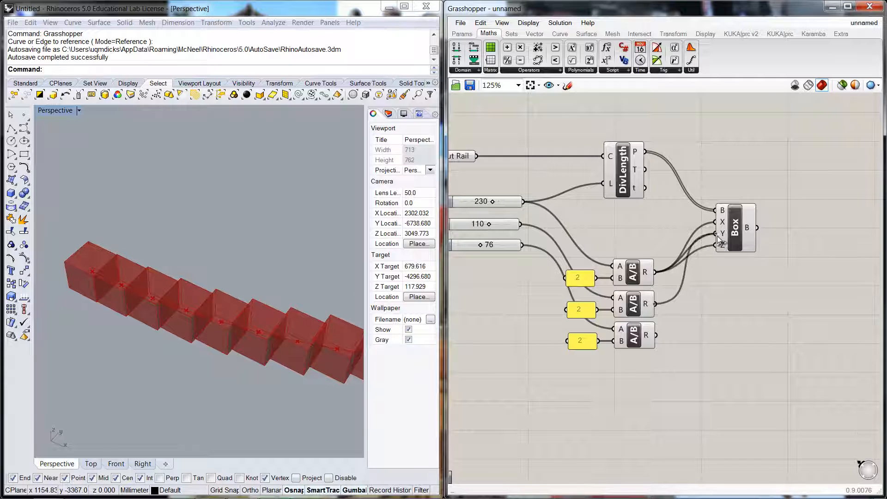
{"action": "left_click_drag", "start_coordinate": [656, 335], "coordinate": [716, 247]}
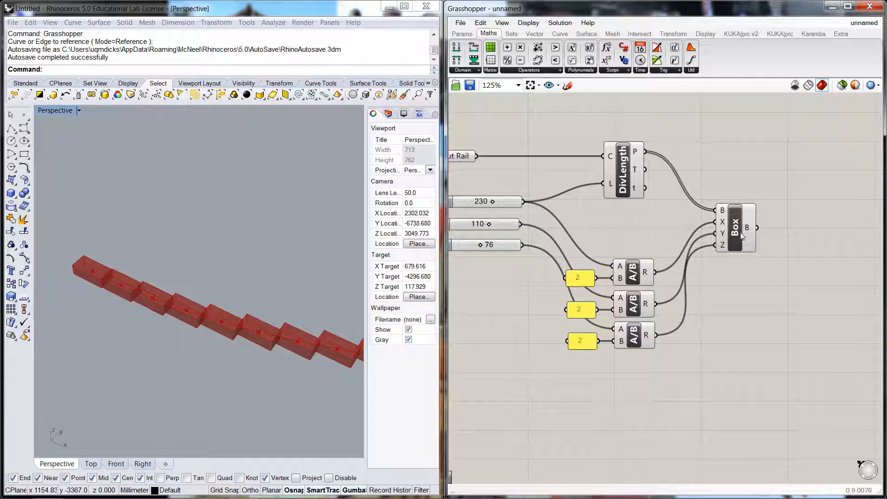
Examine the whole row of bricks along the setout curve, including how neighbouring bricks are oriented up close
{"action": "left_click", "coordinate": [244, 226]}
{"action": "scroll", "coordinate": [245, 226], "scroll_direction": "down", "scroll_amount": 5}
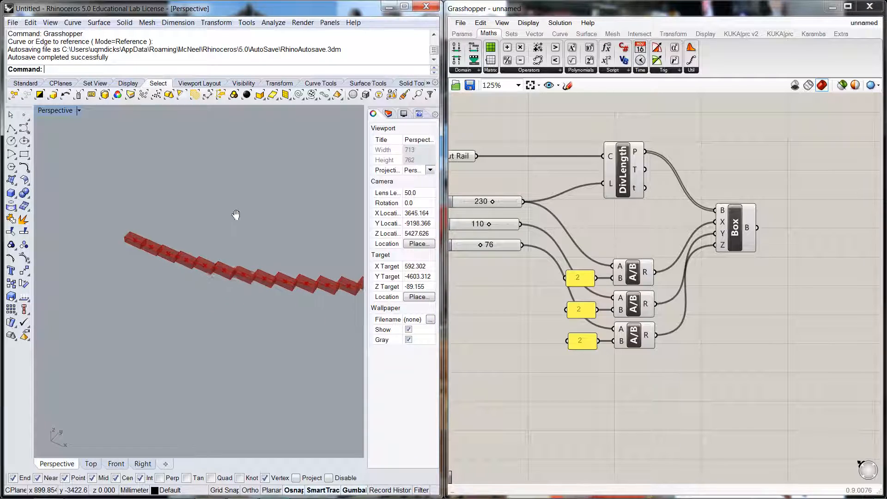
{"action": "scroll", "coordinate": [176, 208], "scroll_direction": "down", "scroll_amount": 5}
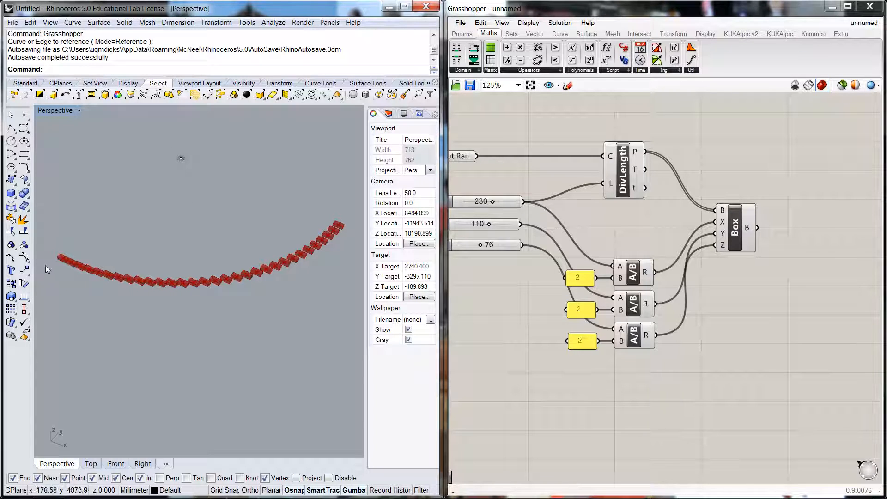
{"action": "scroll", "coordinate": [124, 291], "scroll_direction": "up", "scroll_amount": 3}
{"action": "scroll", "coordinate": [138, 280], "scroll_direction": "up", "scroll_amount": 3}
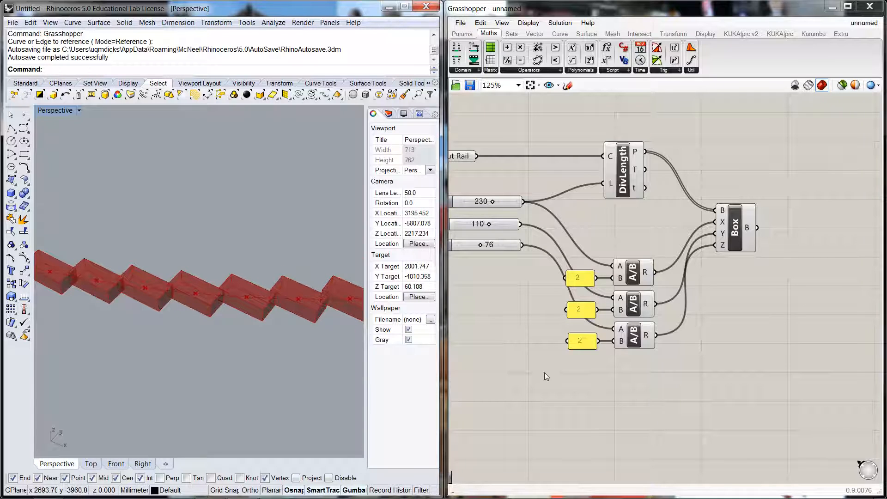
Move the Box component farther from the Division components to make room between it and DivLength
{"action": "scroll", "coordinate": [716, 322], "scroll_direction": "down", "scroll_amount": 1}
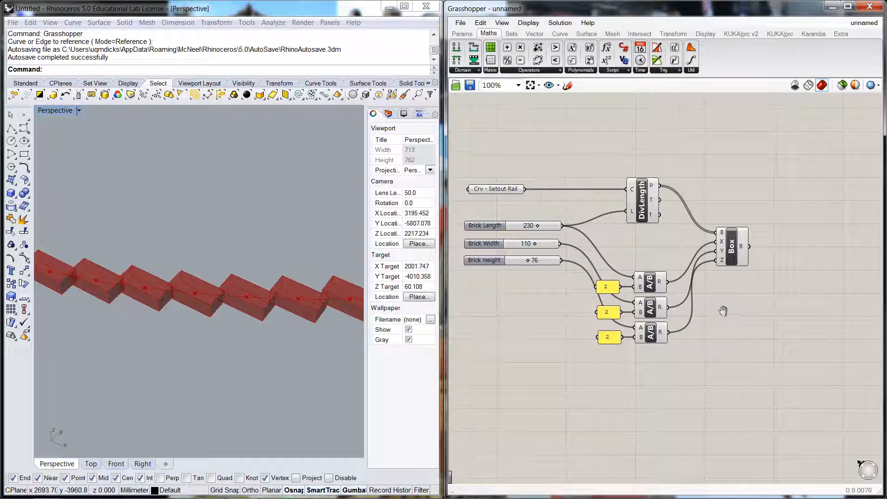
{"action": "right_click_drag", "start_coordinate": [720, 313], "coordinate": [684, 319]}
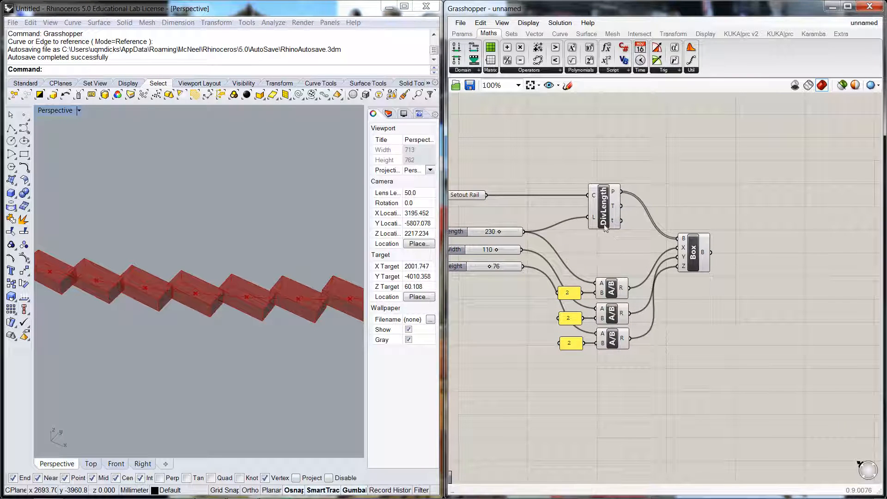
{"action": "mouse_move", "coordinate": [615, 196]}
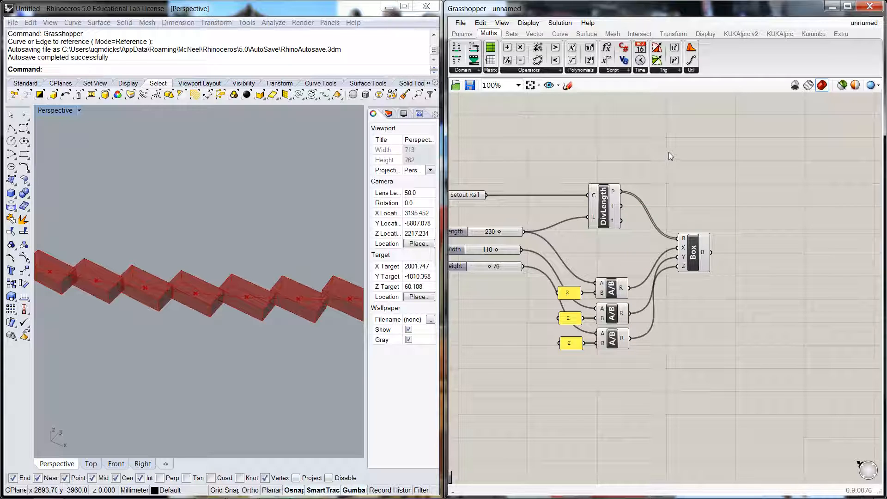
{"action": "left_click_drag", "start_coordinate": [693, 254], "coordinate": [835, 257]}
{"action": "left_click", "coordinate": [680, 243]}
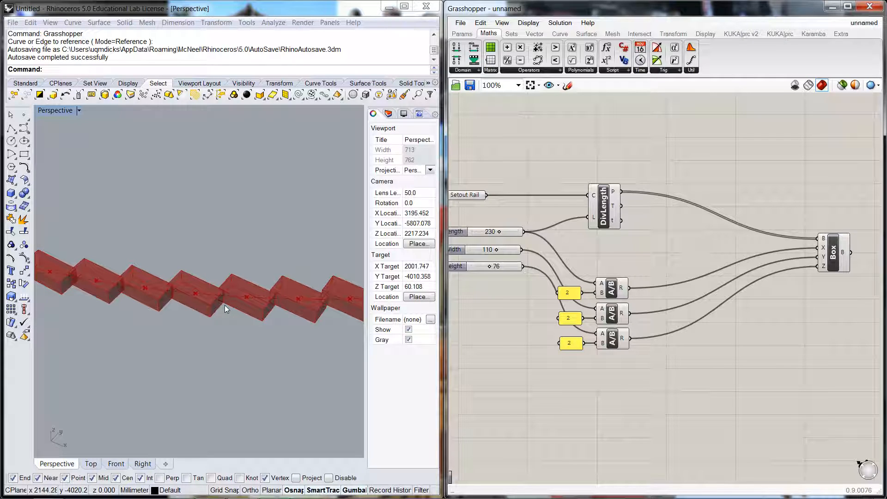
Add a Construct Plane component between DivLength and the Box, just below the wire that links them
{"action": "left_click", "coordinate": [534, 34]}
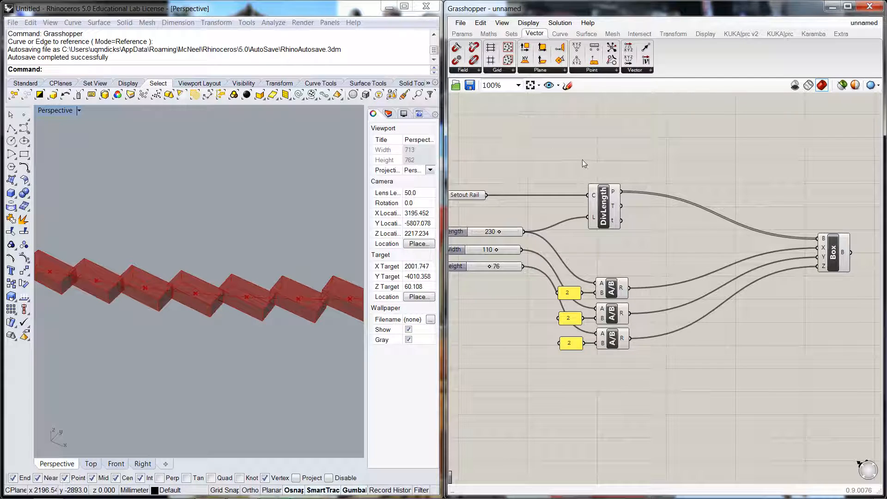
{"action": "left_click", "coordinate": [553, 34]}
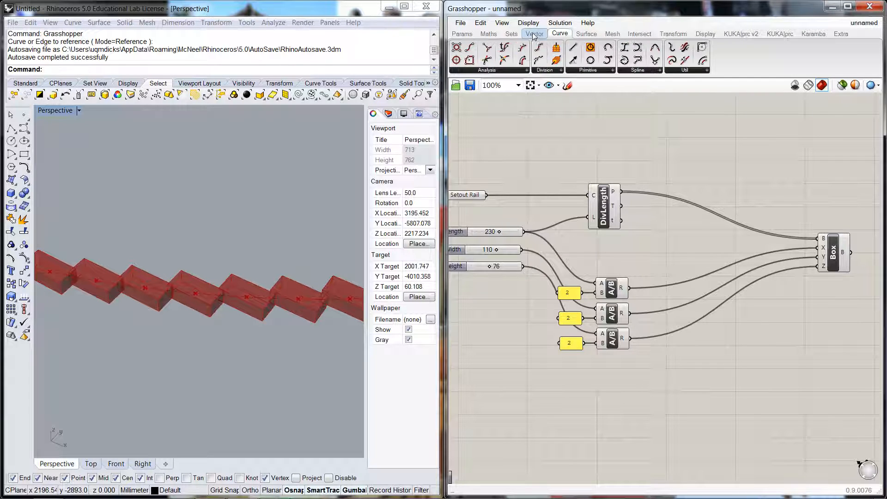
{"action": "left_click", "coordinate": [533, 33]}
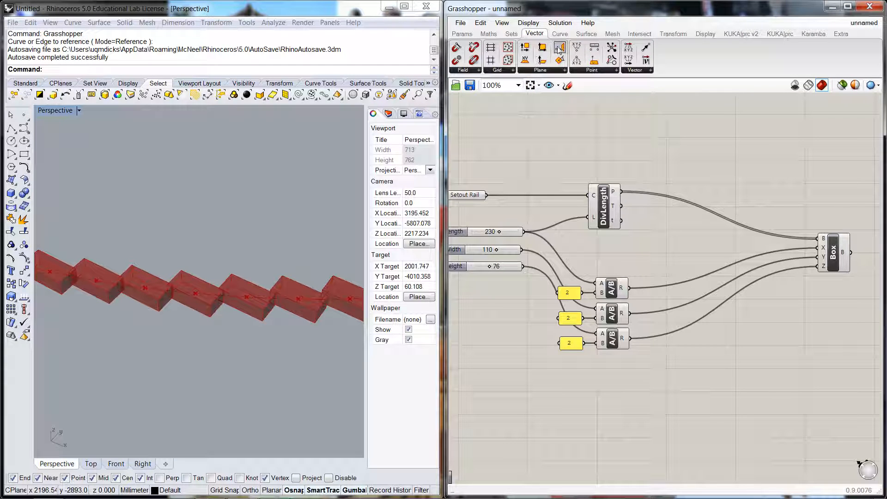
{"action": "left_click", "coordinate": [565, 70]}
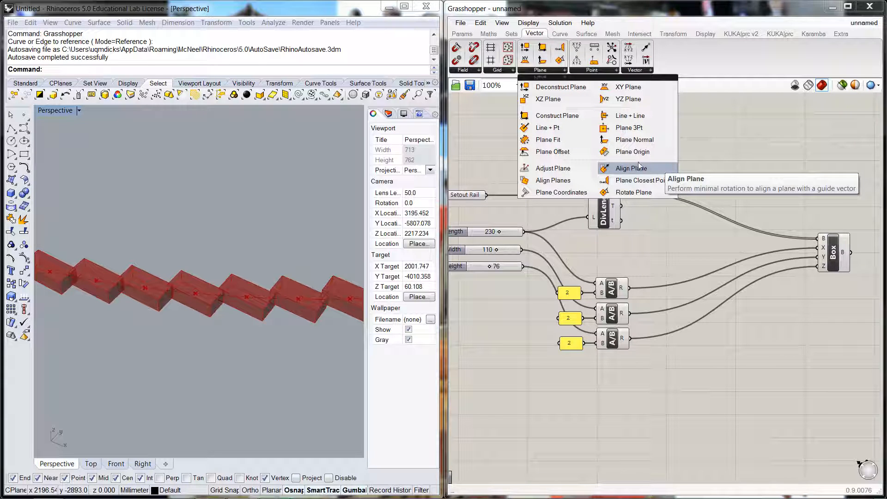
{"action": "left_click", "coordinate": [575, 118]}
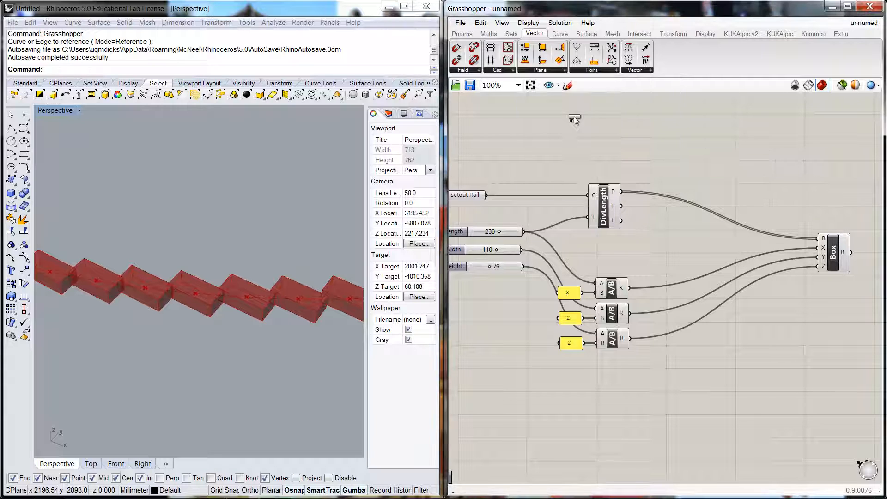
{"action": "left_click", "coordinate": [685, 169]}
{"action": "left_click_drag", "start_coordinate": [686, 169], "coordinate": [693, 225]}
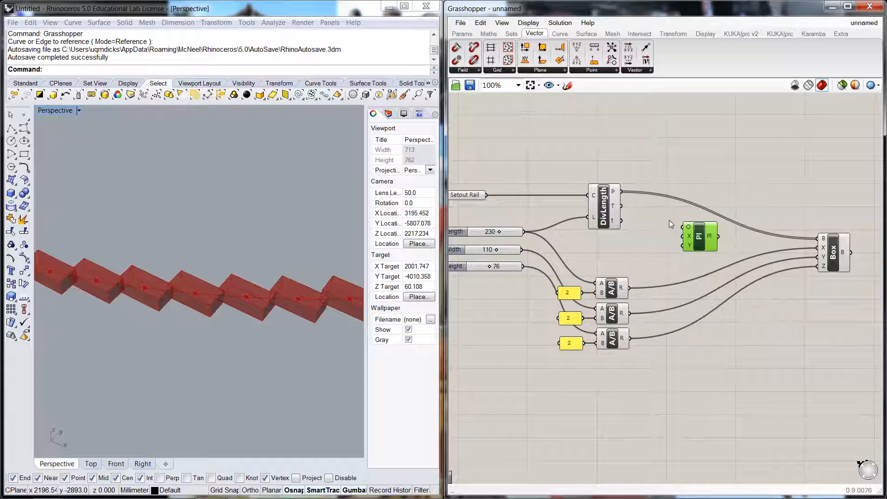
{"action": "mouse_move", "coordinate": [687, 230]}
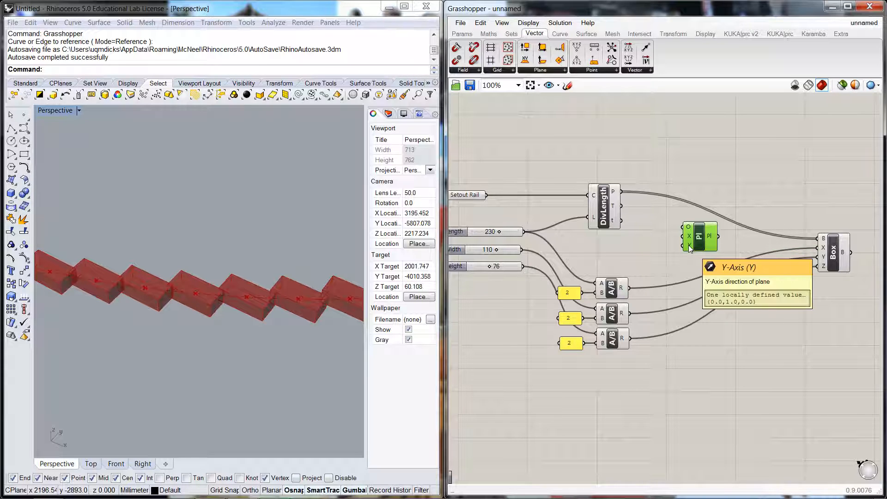
{"action": "left_click_drag", "start_coordinate": [699, 240], "coordinate": [697, 231]}
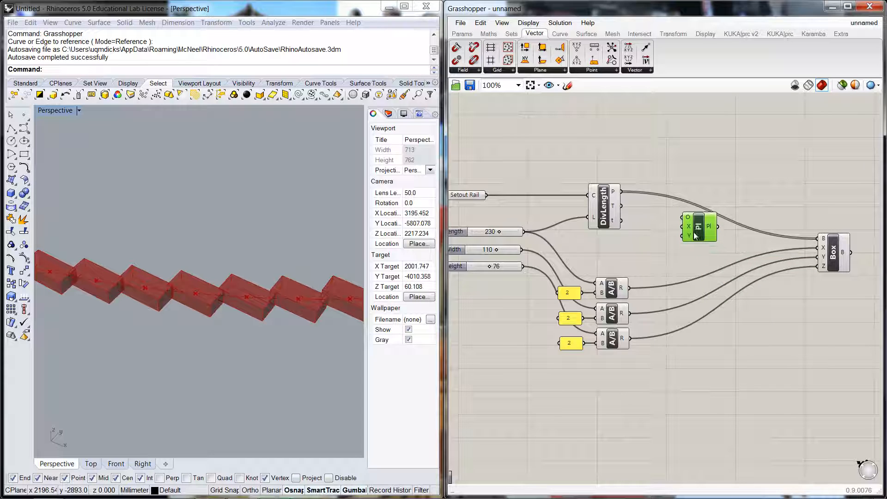
{"action": "left_click", "coordinate": [675, 245]}
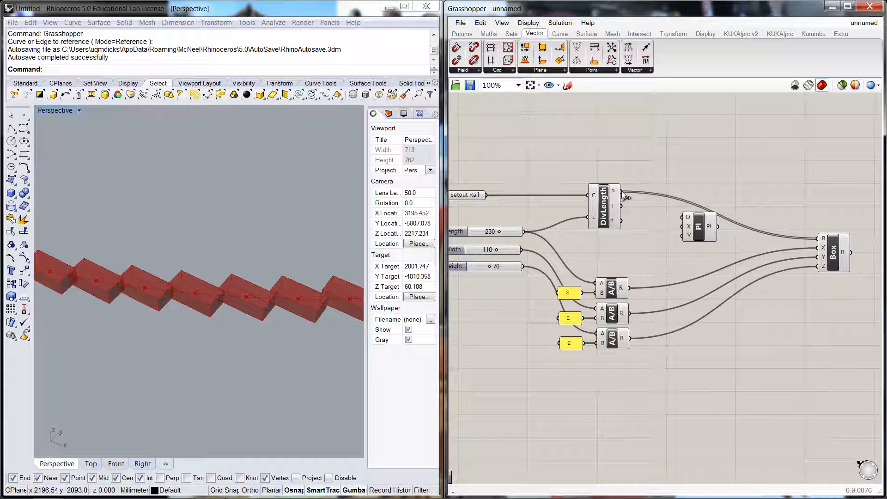
Connect DivLength's P output to the Construct Plane's O input and its T output to the X input
{"action": "left_click_drag", "start_coordinate": [622, 194], "coordinate": [683, 217]}
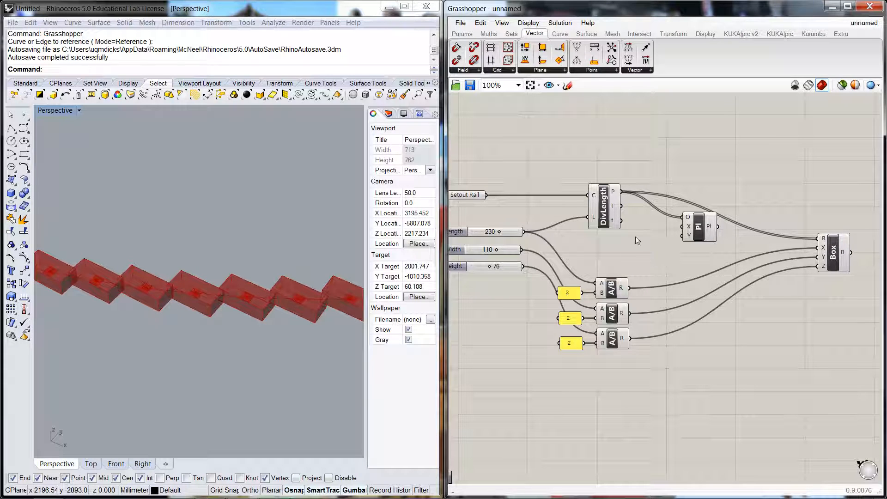
{"action": "mouse_move", "coordinate": [687, 228]}
{"action": "mouse_move", "coordinate": [617, 207]}
{"action": "left_click_drag", "start_coordinate": [618, 206], "coordinate": [683, 227]}
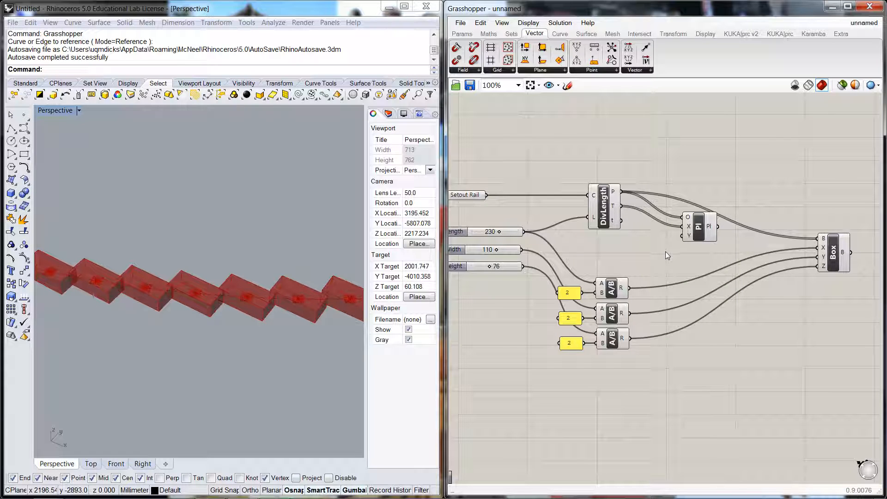
Turn off the Box component's preview to expose the planes along the setout curve
{"action": "left_click", "coordinate": [835, 255]}
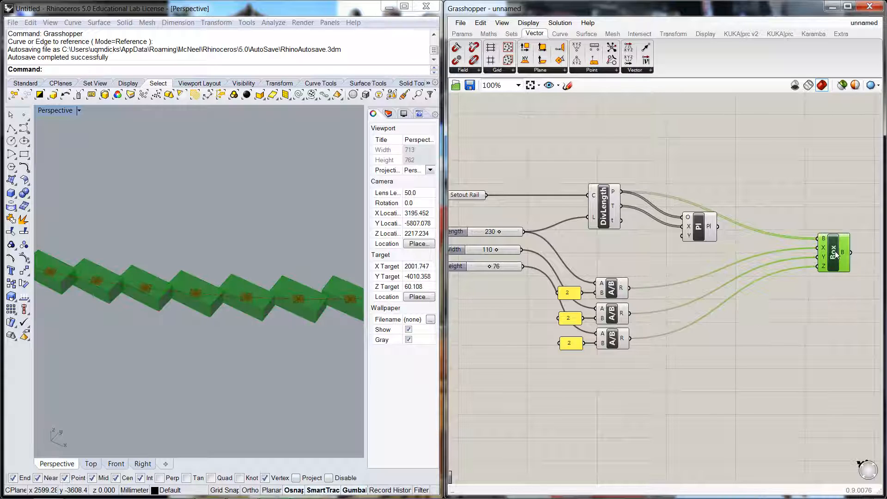
{"action": "right_click", "coordinate": [836, 255]}
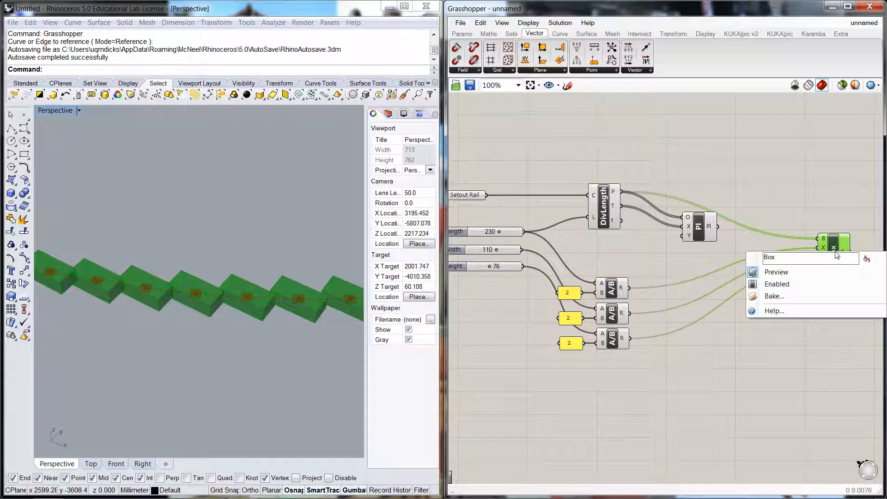
{"action": "left_click", "coordinate": [784, 273]}
{"action": "left_click", "coordinate": [789, 303]}
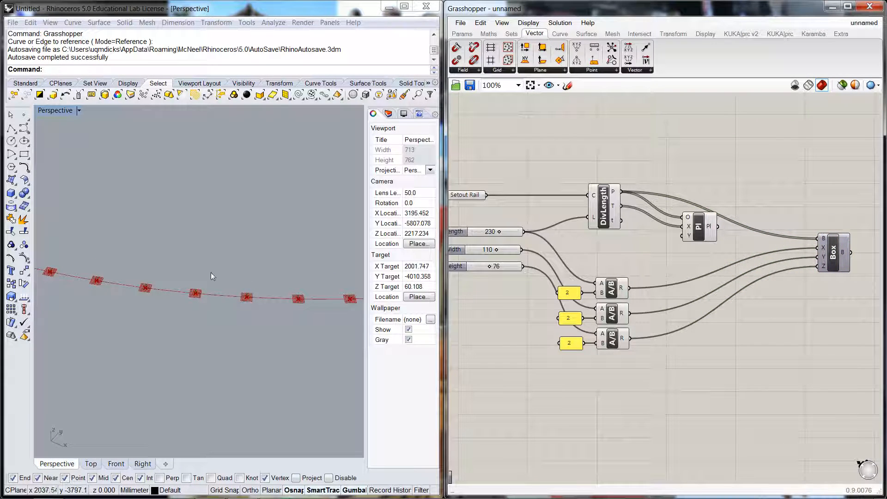
{"action": "left_click", "coordinate": [303, 306]}
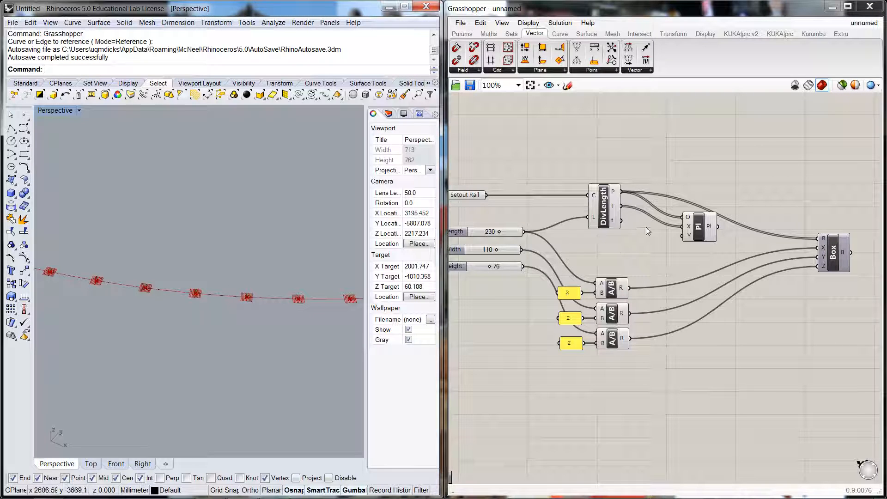
Disconnect DivLength's T output from the Construct Plane's X input, examine the plane orientation along the setout curve, and reconnect it
{"action": "right_click", "coordinate": [687, 228]}
{"action": "mouse_move", "coordinate": [706, 257]}
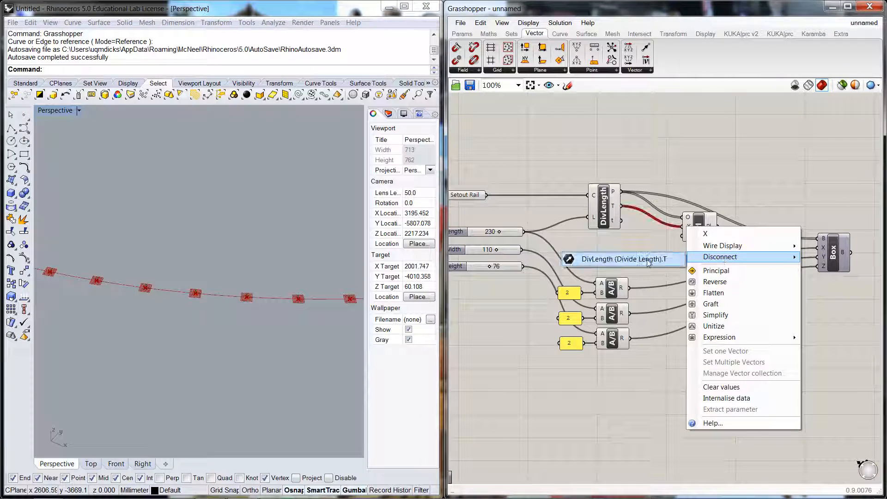
{"action": "left_click", "coordinate": [647, 258]}
{"action": "scroll", "coordinate": [179, 311], "scroll_direction": "down", "scroll_amount": 10}
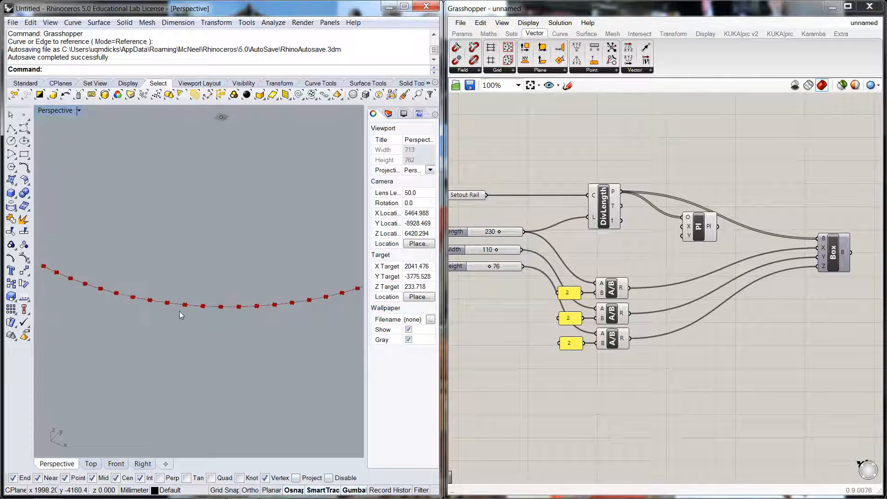
{"action": "scroll", "coordinate": [125, 301], "scroll_direction": "up", "scroll_amount": 15}
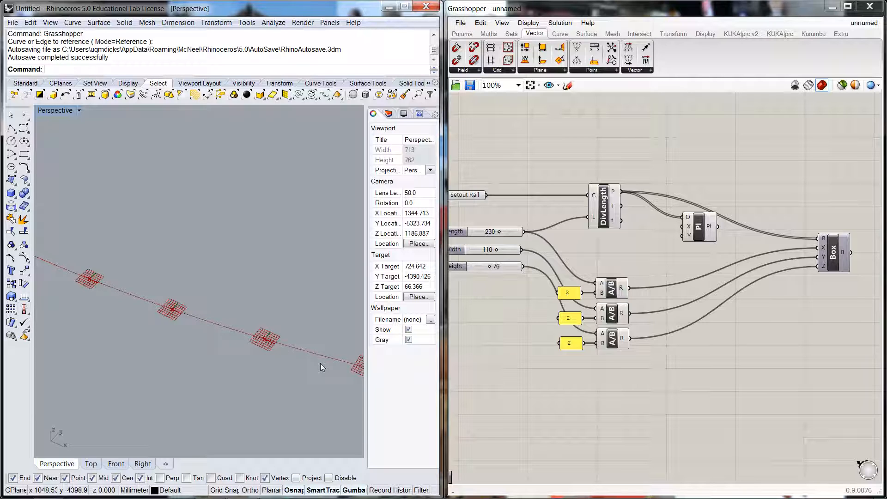
{"action": "scroll", "coordinate": [320, 363], "scroll_direction": "down", "scroll_amount": 3}
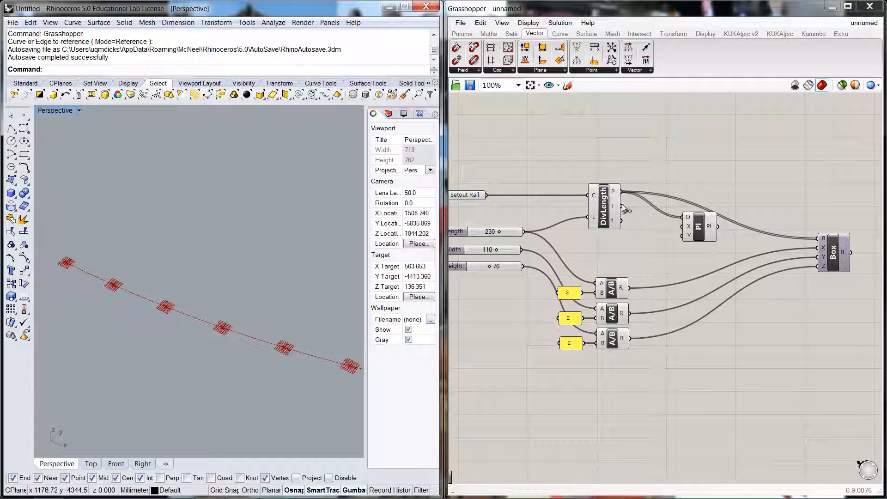
{"action": "left_click_drag", "start_coordinate": [622, 206], "coordinate": [686, 230]}
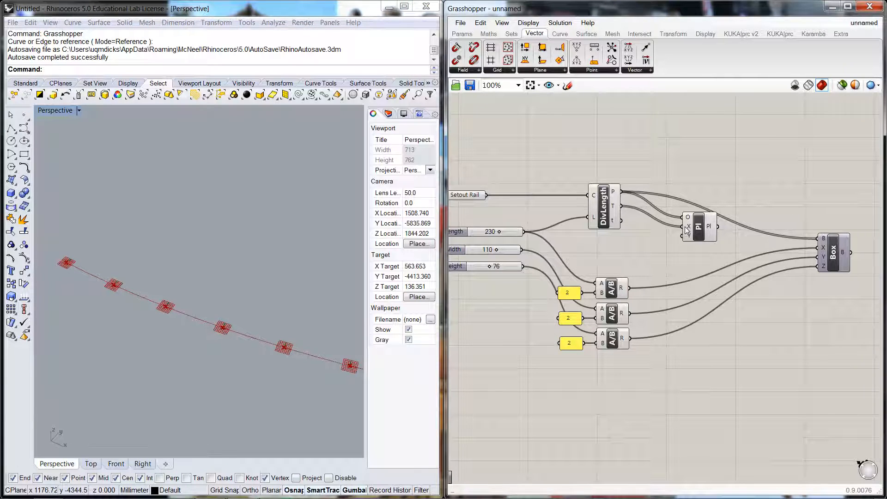
Connect the Construct Plane's Pl output to the Box's B input and turn the Box preview back on
{"action": "left_click", "coordinate": [280, 371]}
{"action": "mouse_move", "coordinate": [280, 371]}
{"action": "right_mouse_down"}
{"action": "mouse_move", "coordinate": [250, 363]}
{"action": "mouse_move", "coordinate": [296, 369]}
{"action": "right_mouse_up"}
{"action": "scroll", "coordinate": [282, 348], "scroll_direction": "up", "scroll_amount": 7}
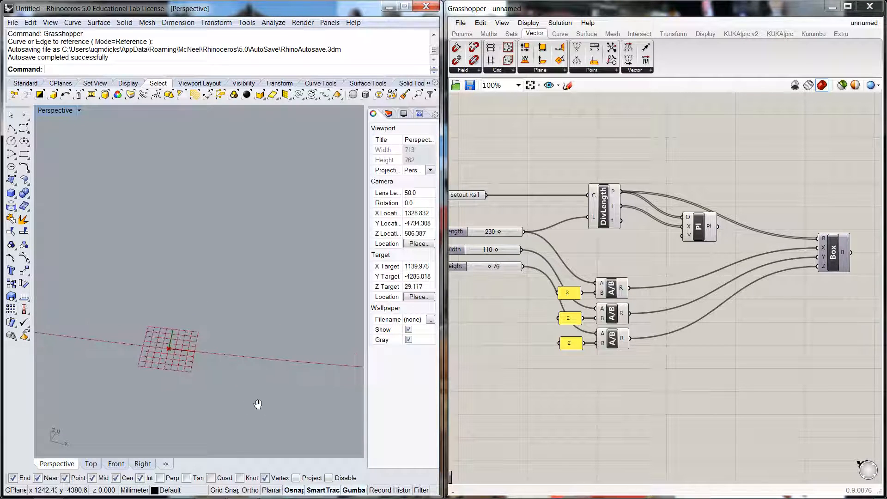
{"action": "right_click_drag", "start_coordinate": [254, 400], "coordinate": [106, 382], "text": "shift"}
{"action": "scroll", "coordinate": [230, 391], "scroll_direction": "down", "scroll_amount": 6}
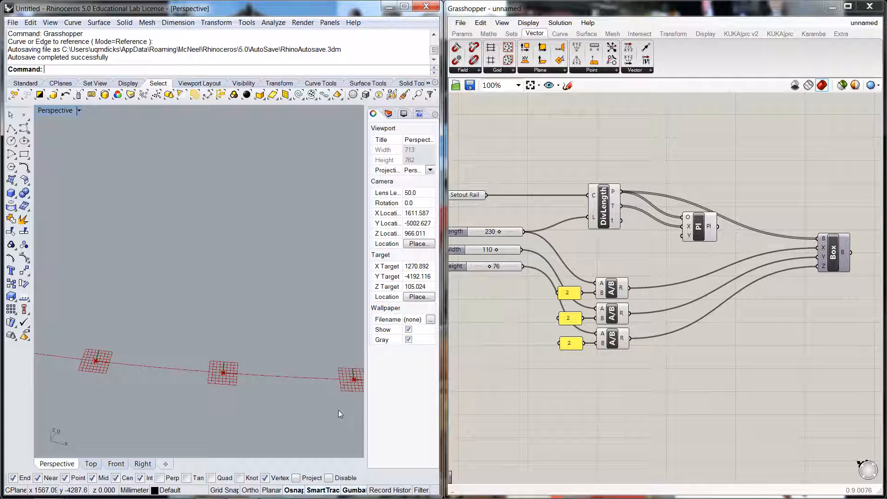
{"action": "right_click_drag", "start_coordinate": [338, 409], "coordinate": [157, 402], "text": "shift"}
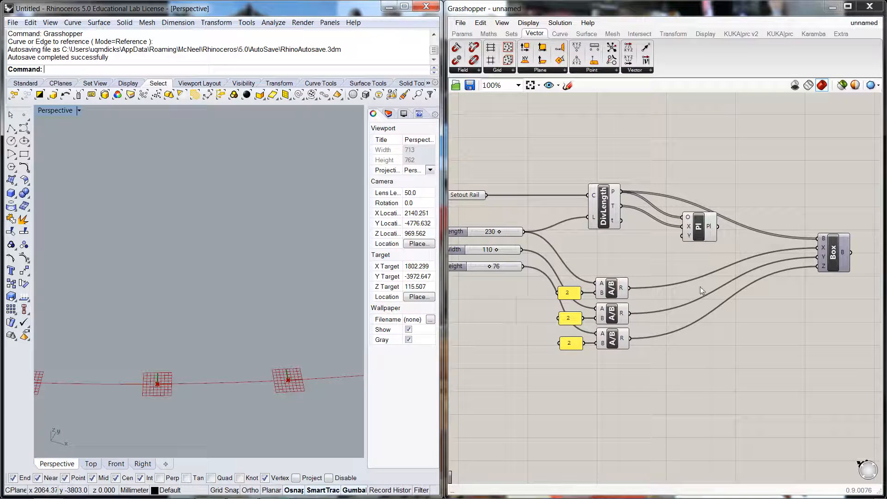
{"action": "left_click_drag", "start_coordinate": [719, 226], "coordinate": [818, 242]}
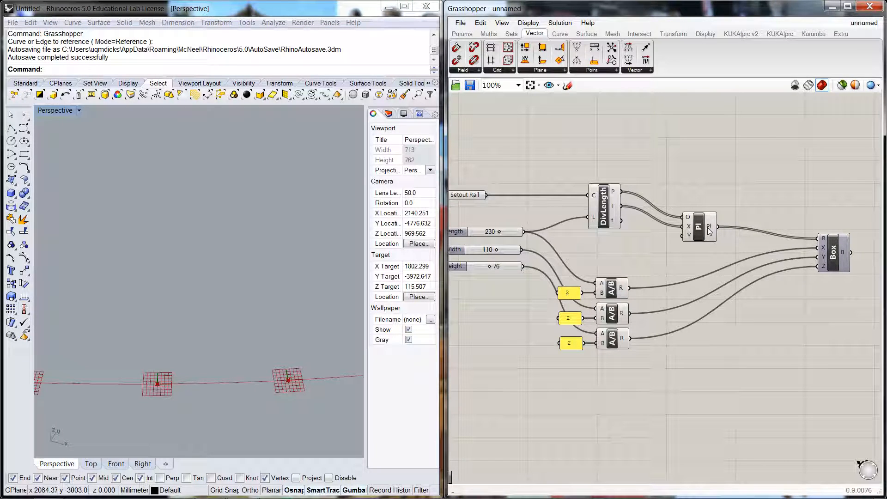
{"action": "right_click", "coordinate": [836, 248]}
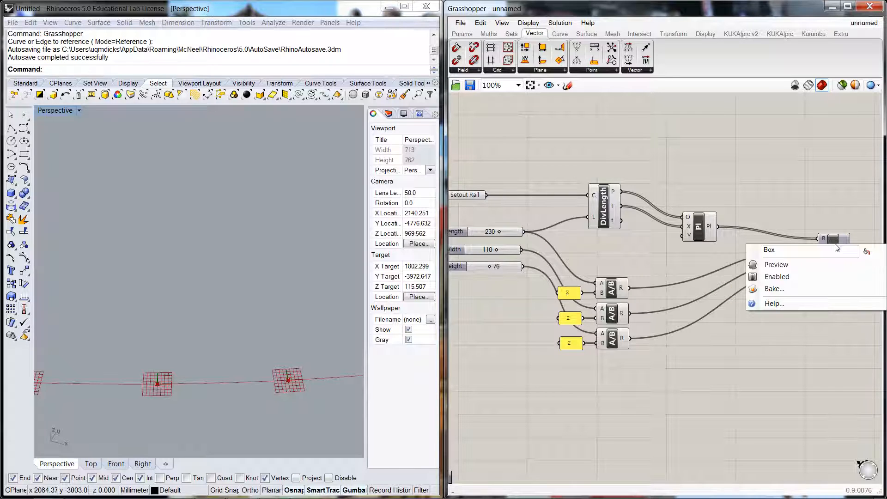
{"action": "left_click", "coordinate": [809, 264]}
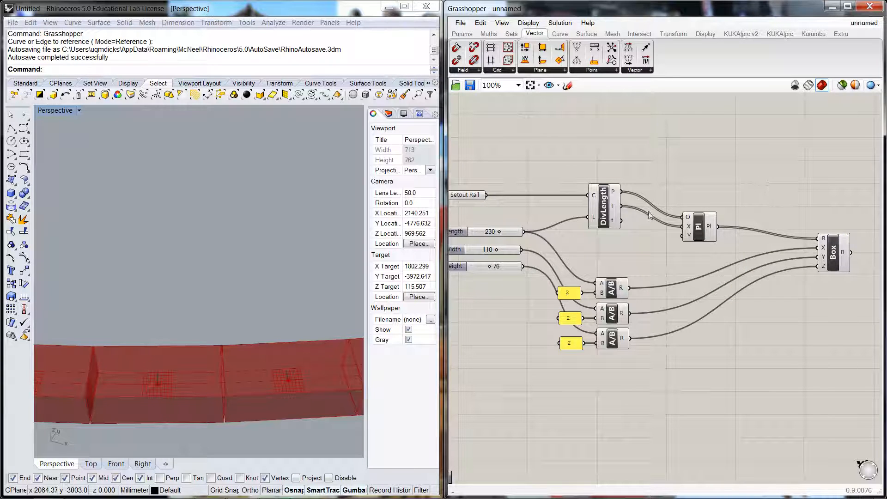
{"action": "left_click", "coordinate": [266, 239]}
{"action": "scroll", "coordinate": [266, 240], "scroll_direction": "down", "scroll_amount": 5}
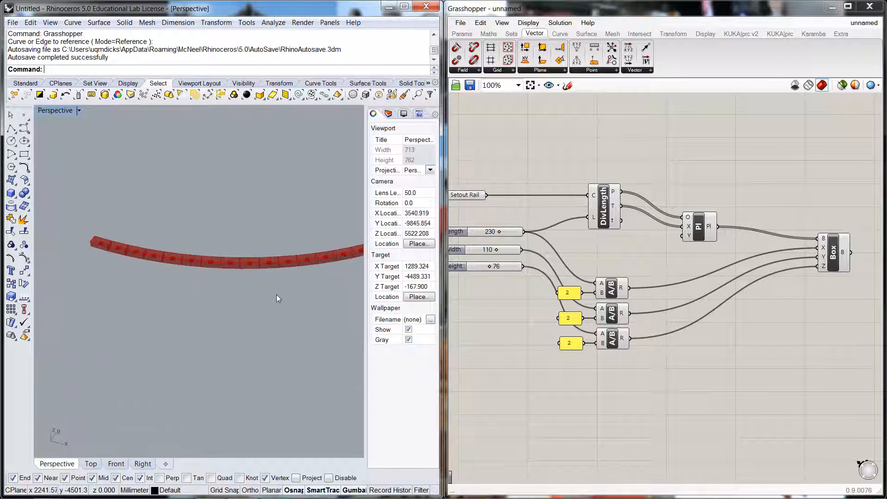
{"action": "right_click_drag", "start_coordinate": [276, 298], "coordinate": [241, 383], "text": "shift"}
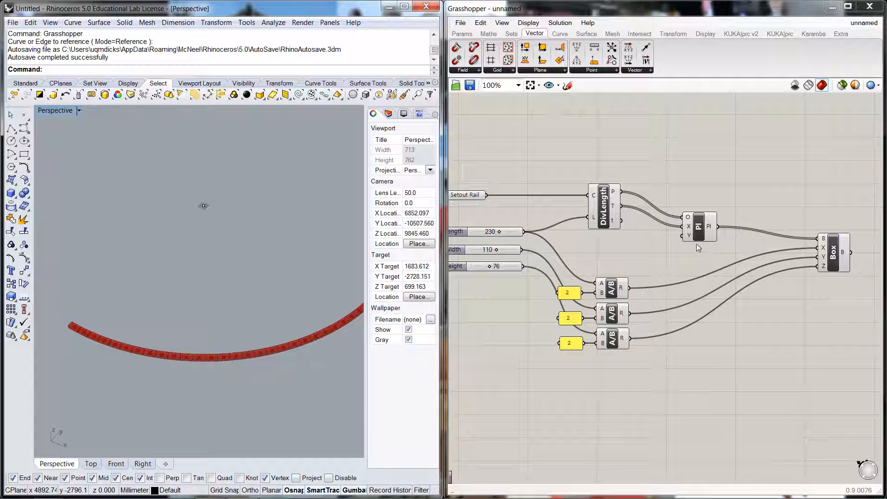
Move the Construct Plane closer to the Box and DivLength closer to the Construct Plane
{"action": "left_click", "coordinate": [725, 222]}
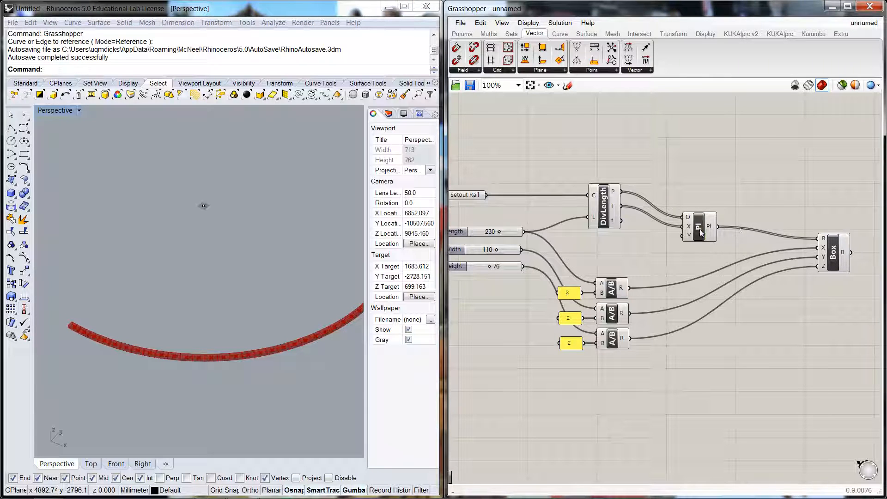
{"action": "left_click_drag", "start_coordinate": [699, 228], "coordinate": [732, 225]}
{"action": "left_click", "coordinate": [754, 162]}
{"action": "left_click", "coordinate": [606, 212]}
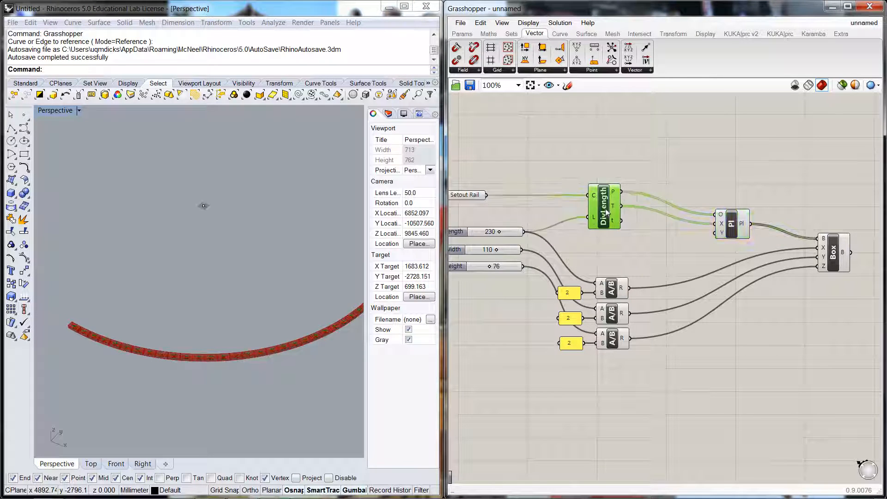
{"action": "left_click_drag", "start_coordinate": [607, 213], "coordinate": [656, 231]}
{"action": "left_click", "coordinate": [635, 264]}
{"action": "left_click", "coordinate": [652, 238]}
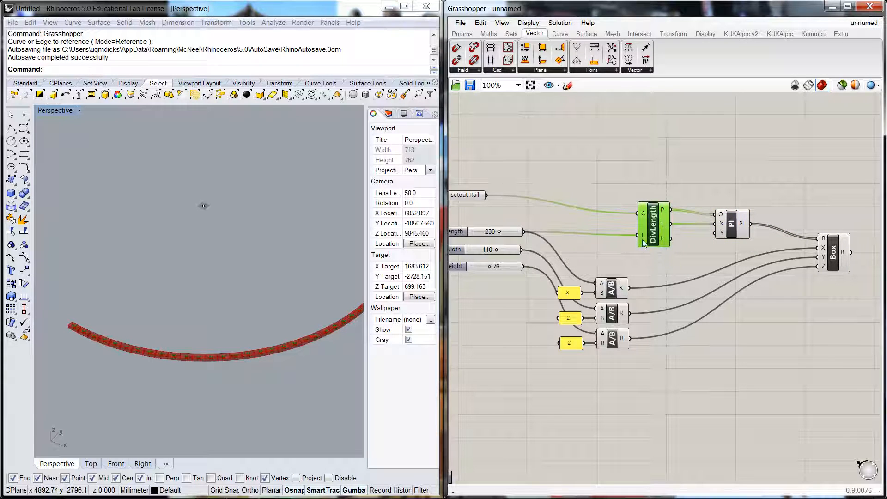
Examine the joints between neighbouring bricks along the curved wall up close
{"action": "left_click", "coordinate": [287, 379]}
{"action": "left_click", "coordinate": [574, 201]}
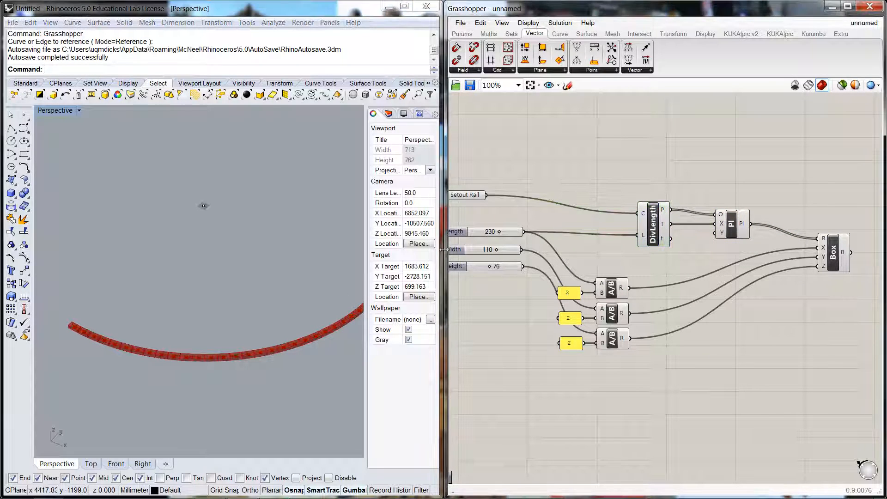
{"action": "scroll", "coordinate": [284, 355], "scroll_direction": "up", "scroll_amount": 3}
{"action": "scroll", "coordinate": [284, 352], "scroll_direction": "down", "scroll_amount": 3}
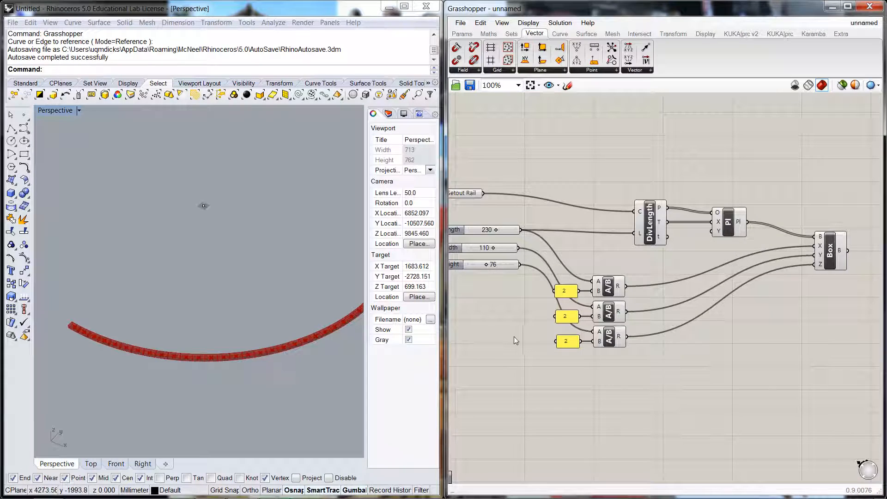
{"action": "left_click", "coordinate": [323, 356]}
{"action": "scroll", "coordinate": [266, 351], "scroll_direction": "up", "scroll_amount": 3}
{"action": "scroll", "coordinate": [266, 351], "scroll_direction": "up", "scroll_amount": 4}
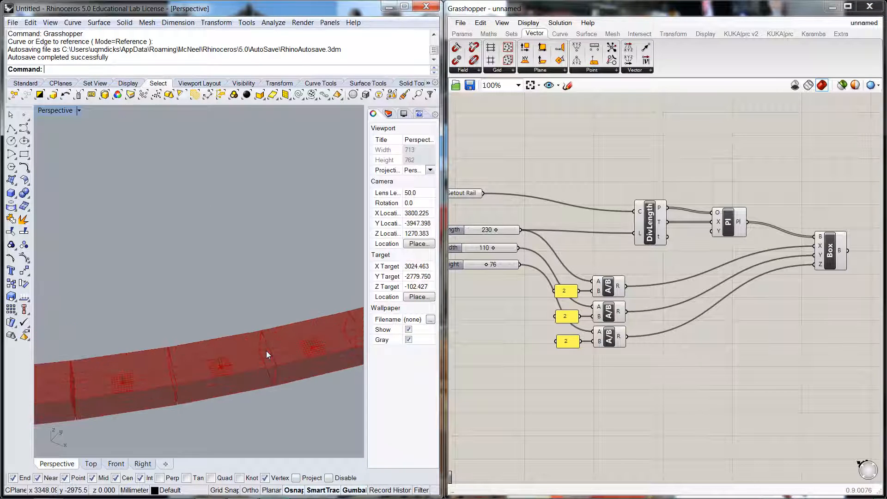
{"action": "right_click_drag", "start_coordinate": [206, 398], "coordinate": [204, 422]}
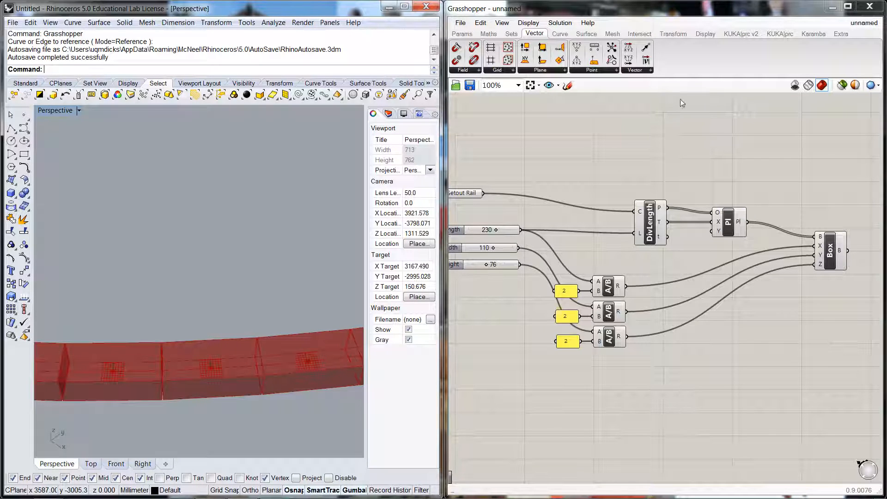
Add a number slider with the value 1 in the empty canvas area above the Setout Rail wire
{"action": "right_click_drag", "start_coordinate": [602, 159], "coordinate": [670, 157]}
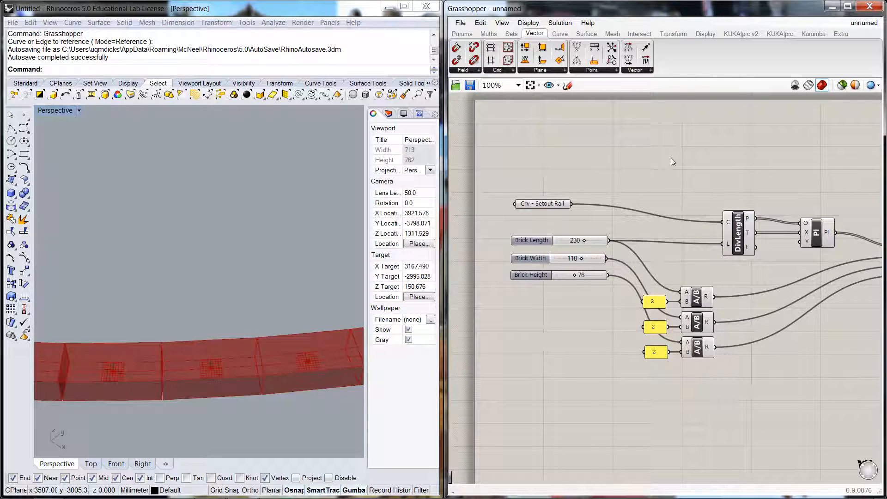
{"action": "double_click", "coordinate": [671, 157]}
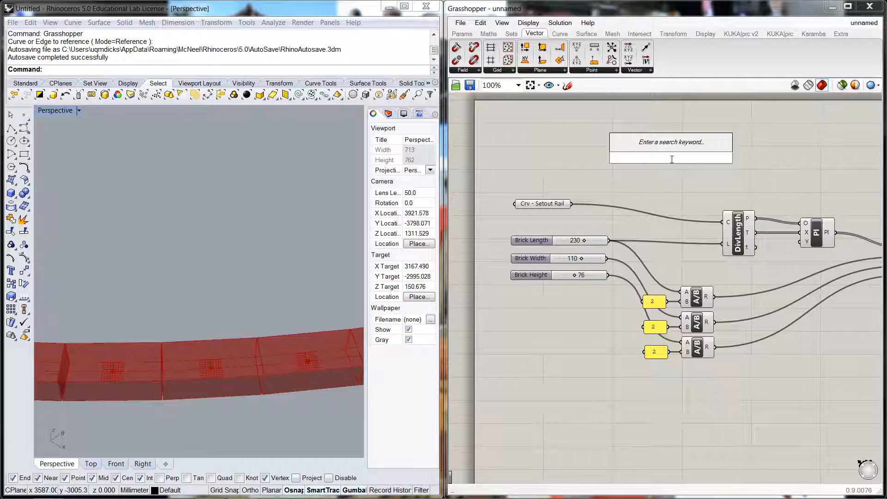
{"action": "type", "text": "1"}
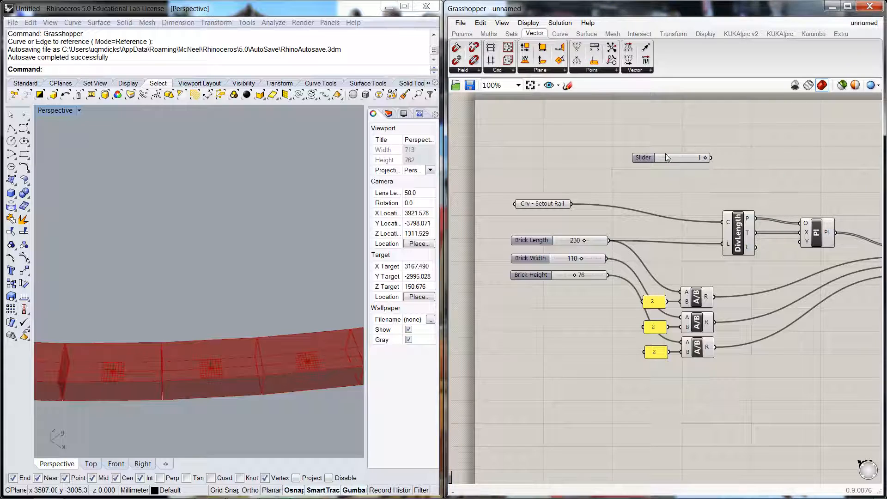
{"action": "key", "text": "Return"}
Name the new slider Perpend Width and set its maximum to 20
{"action": "double_click", "coordinate": [647, 158]}
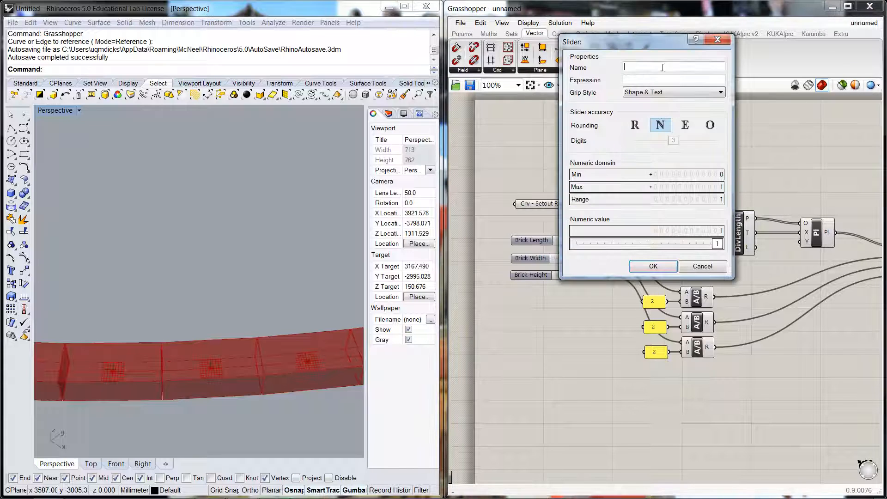
{"action": "type", "text": "Per"}
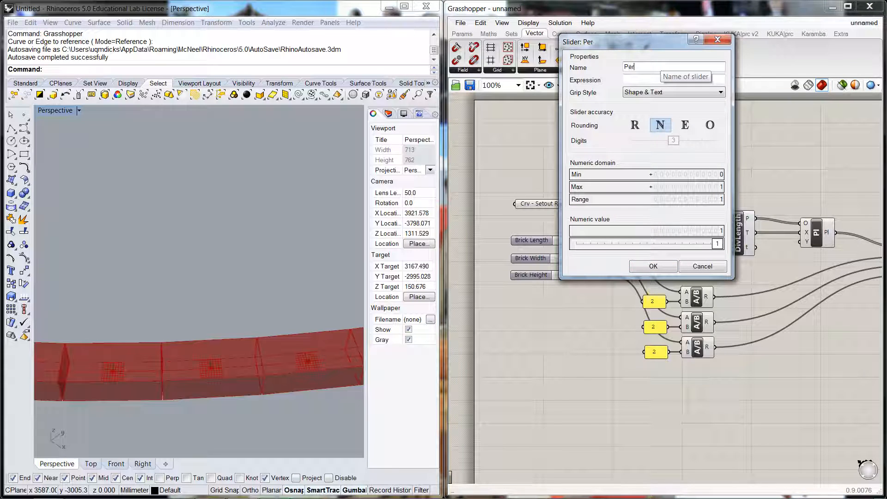
{"action": "type", "text": "pend Width"}
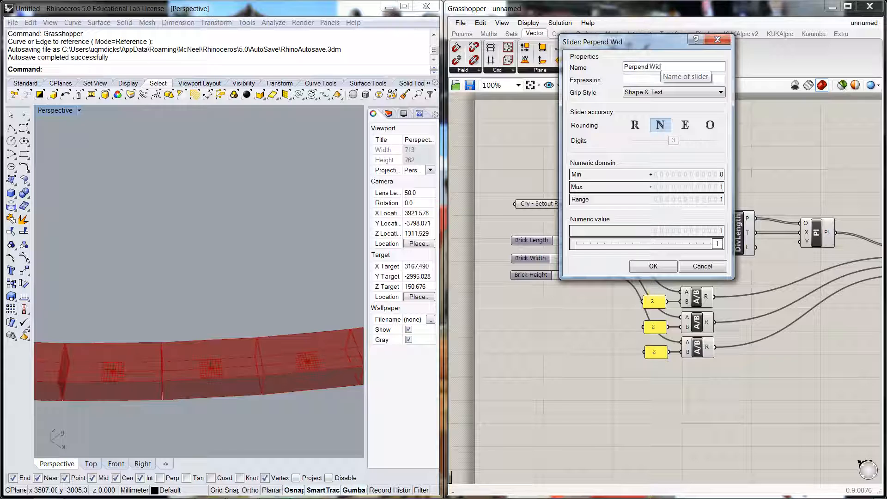
{"action": "double_click", "coordinate": [622, 187]}
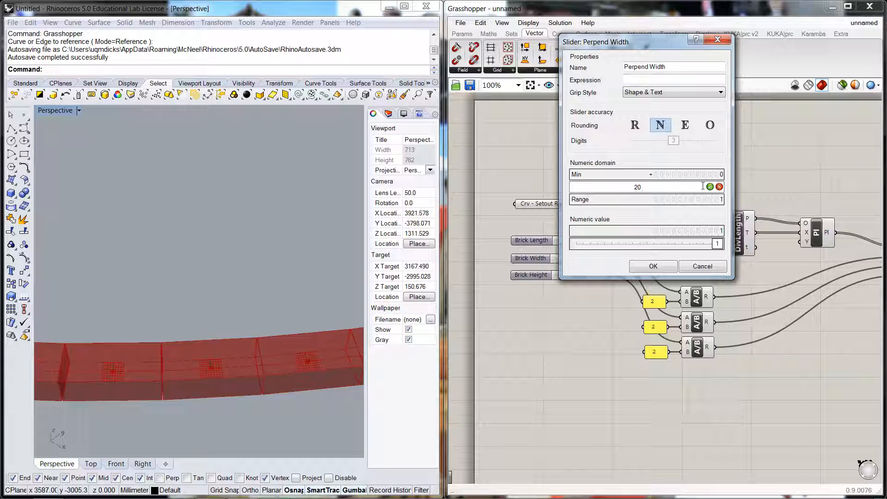
{"action": "type", "text": "20"}
{"action": "left_click", "coordinate": [655, 266]}
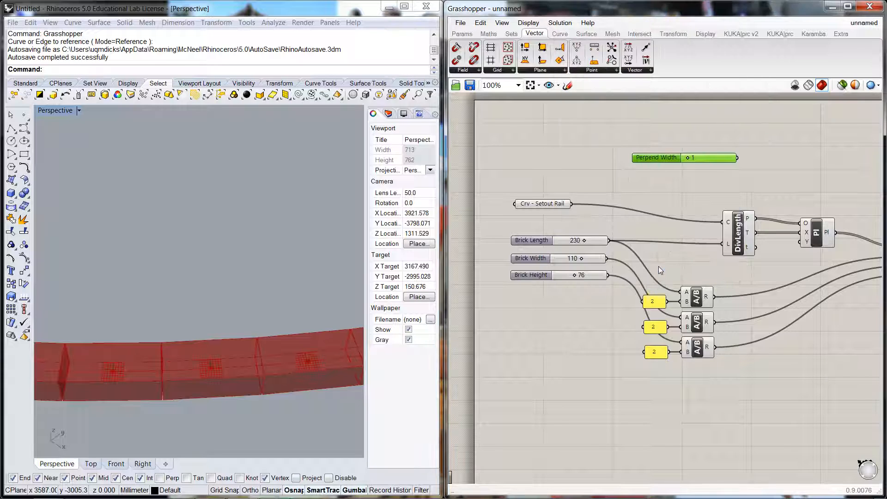
Place the Perpend Width slider between the Setout Rail curve and the Brick Length slider, moving Setout Rail up to make room
{"action": "left_click", "coordinate": [674, 210]}
{"action": "left_click_drag", "start_coordinate": [686, 159], "coordinate": [544, 181]}
{"action": "left_click", "coordinate": [629, 138]}
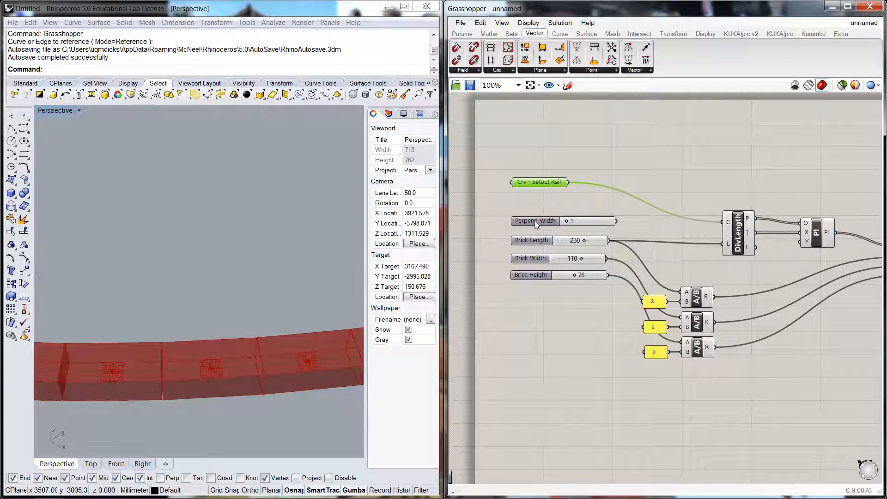
{"action": "left_click_drag", "start_coordinate": [534, 221], "coordinate": [533, 211]}
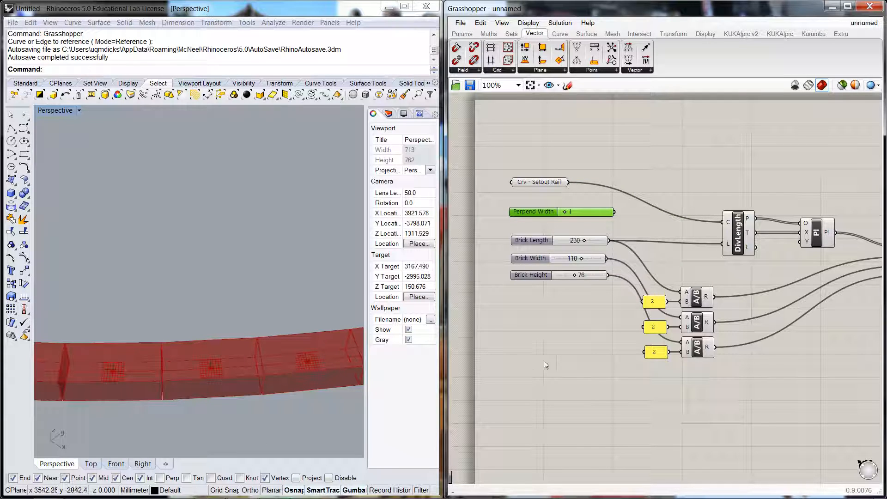
{"action": "left_click", "coordinate": [557, 224]}
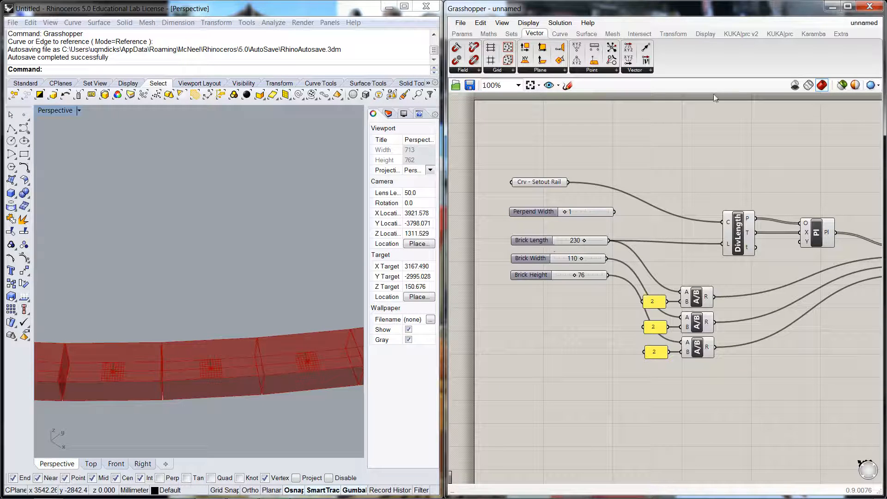
Add an Addition component before DivLength, and connect Perpend Width to its A input and Brick Length to its B input
{"action": "double_click", "coordinate": [693, 162]}
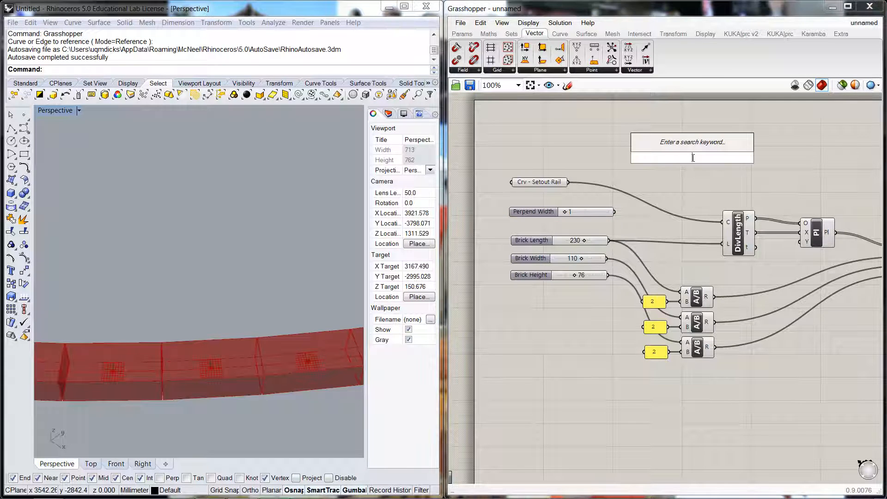
{"action": "type", "text": "+"}
{"action": "key", "text": "Return"}
{"action": "left_click", "coordinate": [690, 161]}
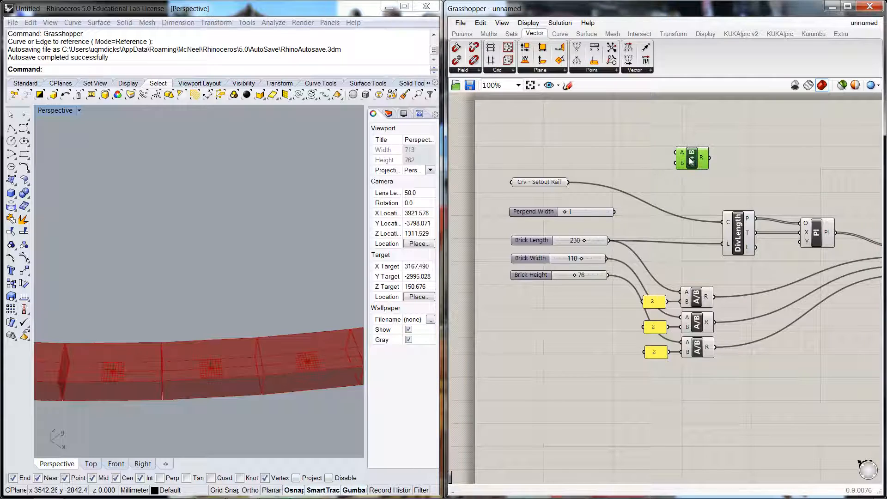
{"action": "left_click_drag", "start_coordinate": [691, 161], "coordinate": [661, 226]}
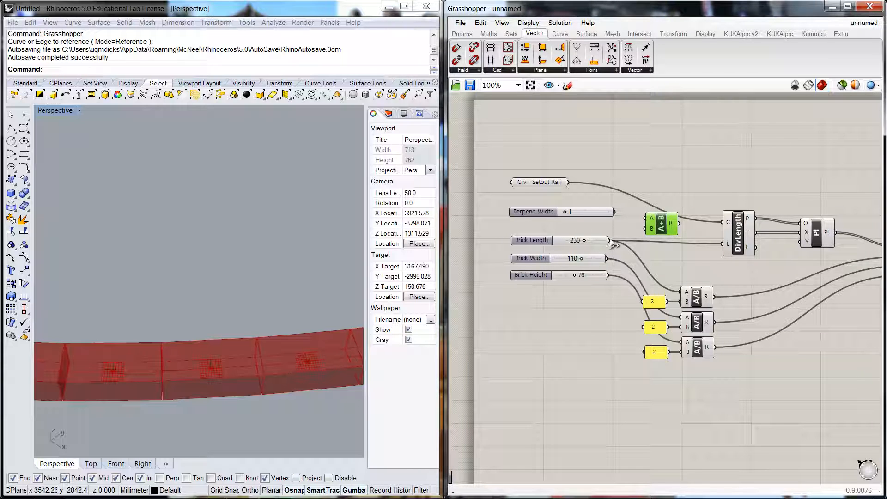
{"action": "left_click_drag", "start_coordinate": [611, 241], "coordinate": [713, 249]}
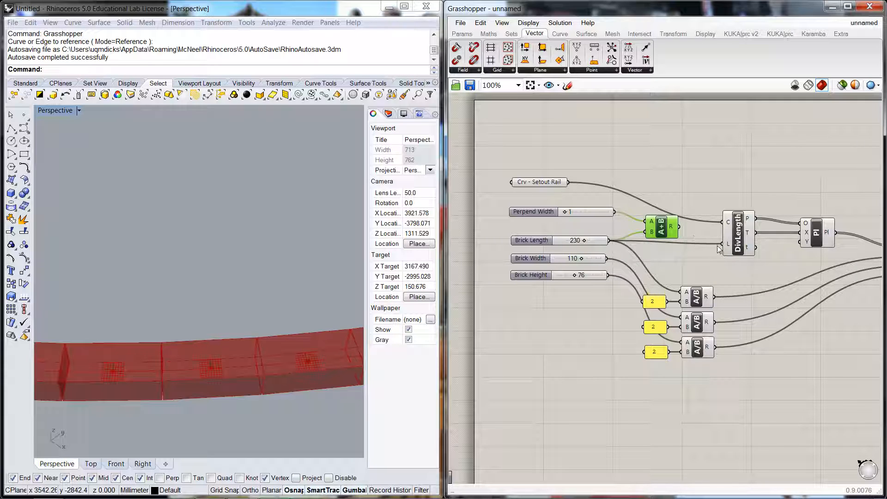
Disconnect Brick Length from DivLength's L input and feed the Addition result into it instead
{"action": "right_click", "coordinate": [726, 243]}
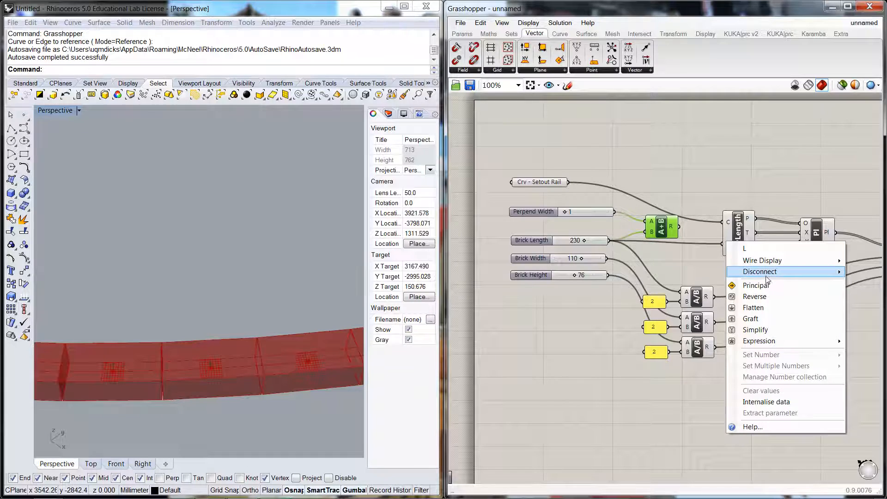
{"action": "mouse_move", "coordinate": [760, 271]}
{"action": "left_click", "coordinate": [688, 275]}
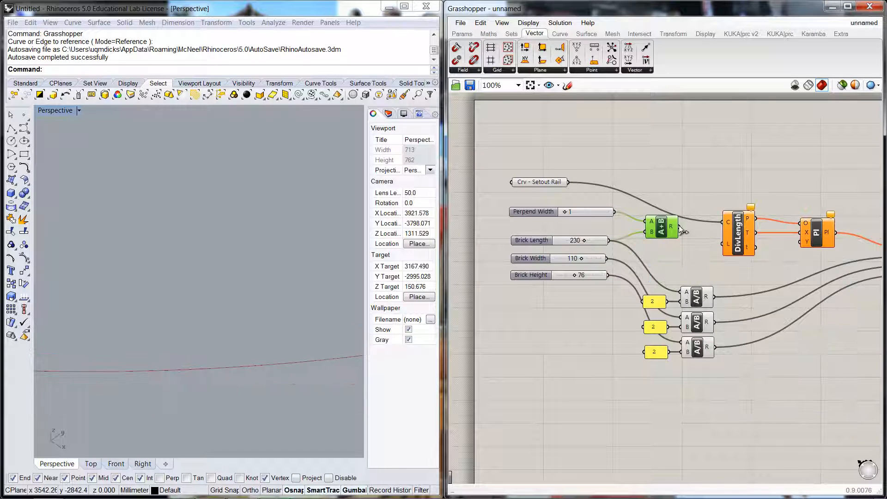
{"action": "left_click_drag", "start_coordinate": [678, 226], "coordinate": [722, 243]}
{"action": "left_click", "coordinate": [698, 255]}
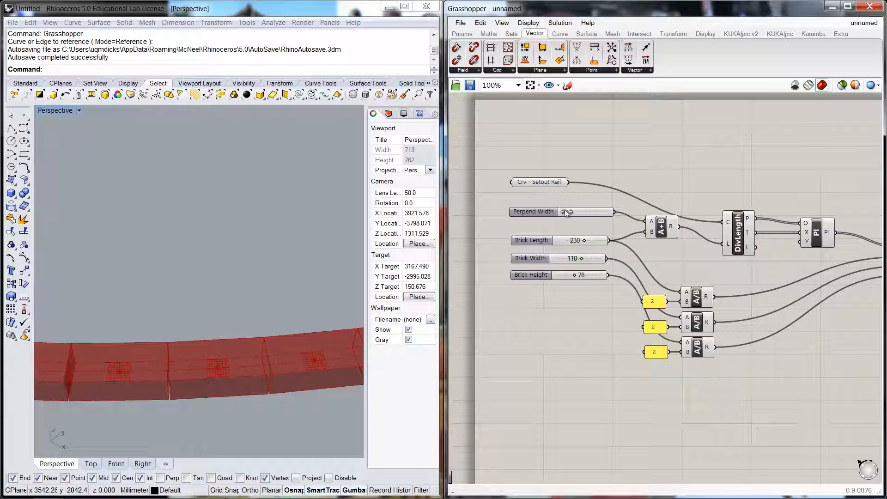
Set the Perpend Width slider to 11 to open up gaps between the bricks
{"action": "left_click_drag", "start_coordinate": [564, 210], "coordinate": [586, 214]}
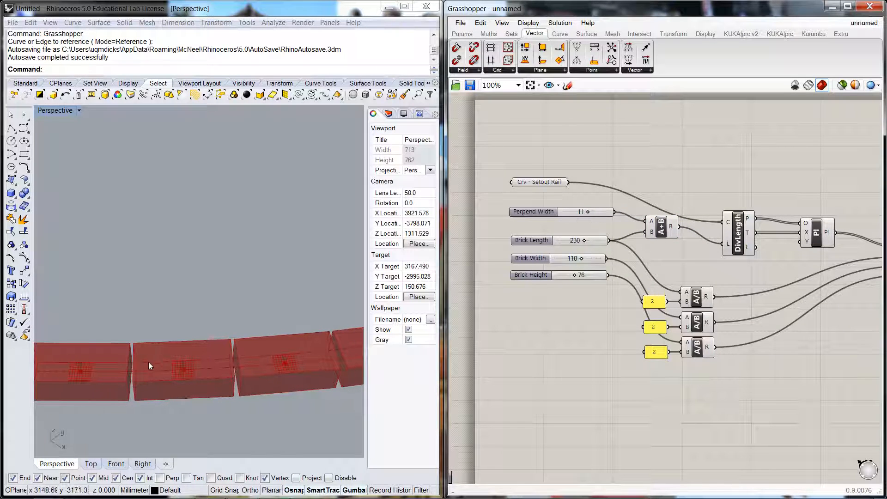
{"action": "scroll", "coordinate": [225, 293], "scroll_direction": "down", "scroll_amount": 10}
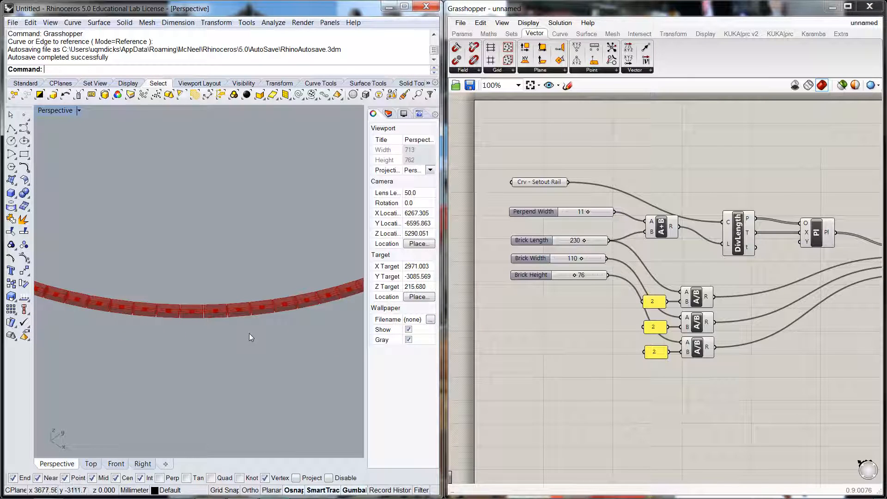
{"action": "scroll", "coordinate": [761, 383], "scroll_direction": "down", "scroll_amount": 2}
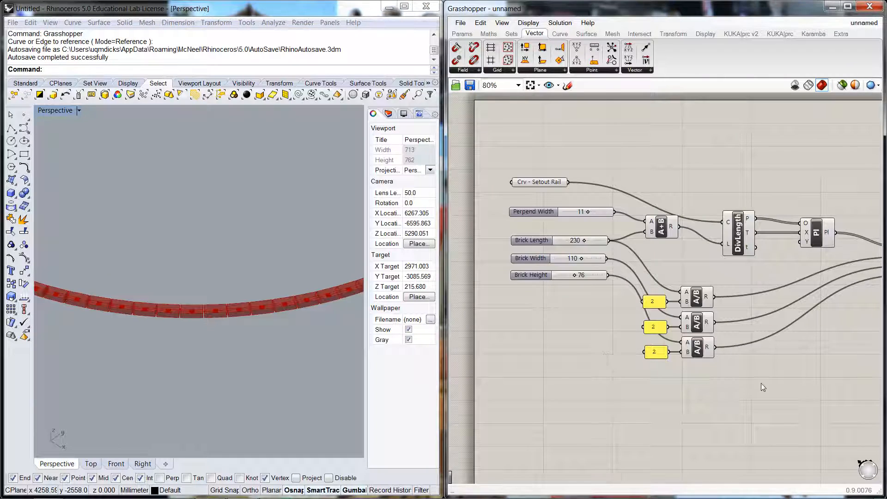
Examine the complete definition and the spacing of the brick course along the setout curve
{"action": "right_click_drag", "start_coordinate": [797, 378], "coordinate": [696, 336]}
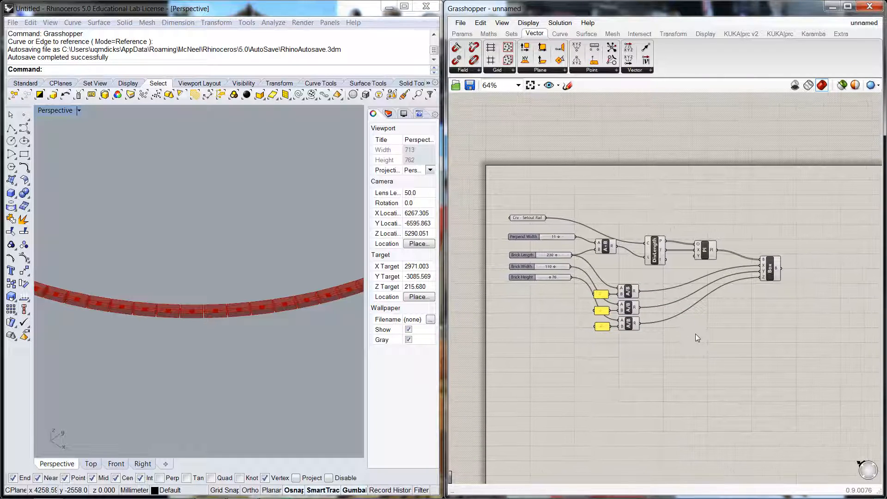
{"action": "scroll", "coordinate": [656, 315], "scroll_direction": "up", "scroll_amount": 1}
{"action": "scroll", "coordinate": [139, 349], "scroll_direction": "down", "scroll_amount": 1}
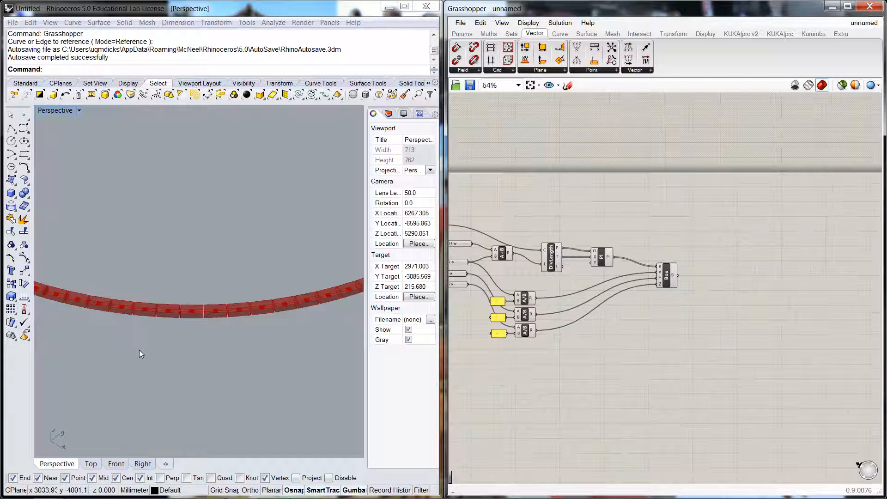
{"action": "right_click_drag", "start_coordinate": [135, 359], "coordinate": [207, 360]}
{"action": "scroll", "coordinate": [208, 356], "scroll_direction": "down", "scroll_amount": 2}
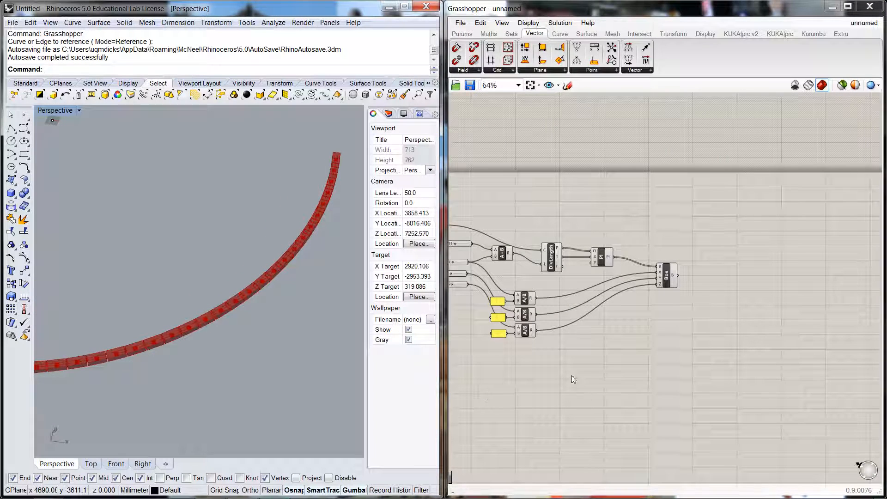
{"action": "left_click_drag", "start_coordinate": [570, 375], "coordinate": [596, 361]}
{"action": "mouse_move", "coordinate": [577, 357]}
{"action": "right_mouse_down"}
{"action": "mouse_move", "coordinate": [564, 357]}
{"action": "mouse_move", "coordinate": [568, 336]}
{"action": "right_mouse_up"}
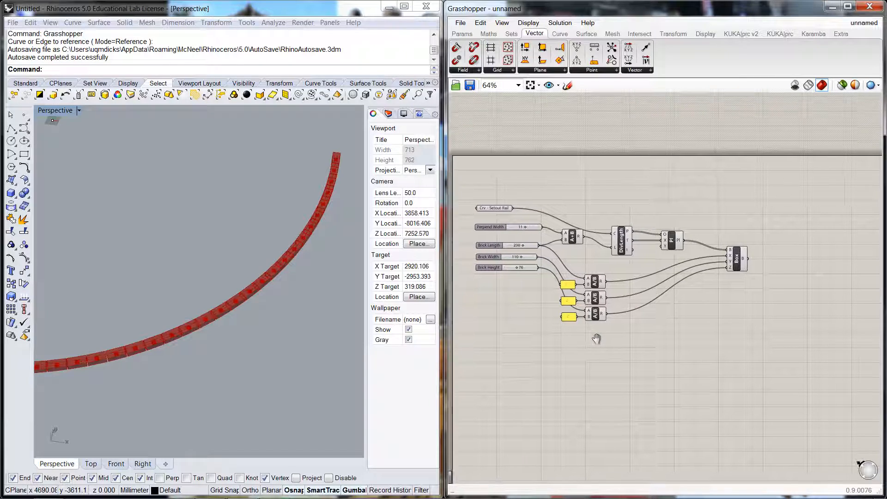
Save the definition as BrickWall_SimpleRoutine_Stage1.gh in the Wall folder, replacing the existing file
{"action": "left_click", "coordinate": [469, 86]}
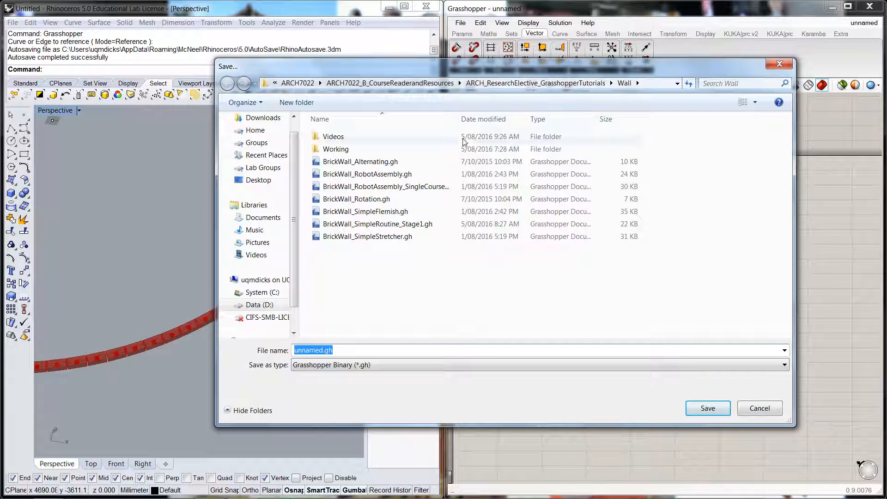
{"action": "left_click_drag", "start_coordinate": [460, 119], "coordinate": [522, 134]}
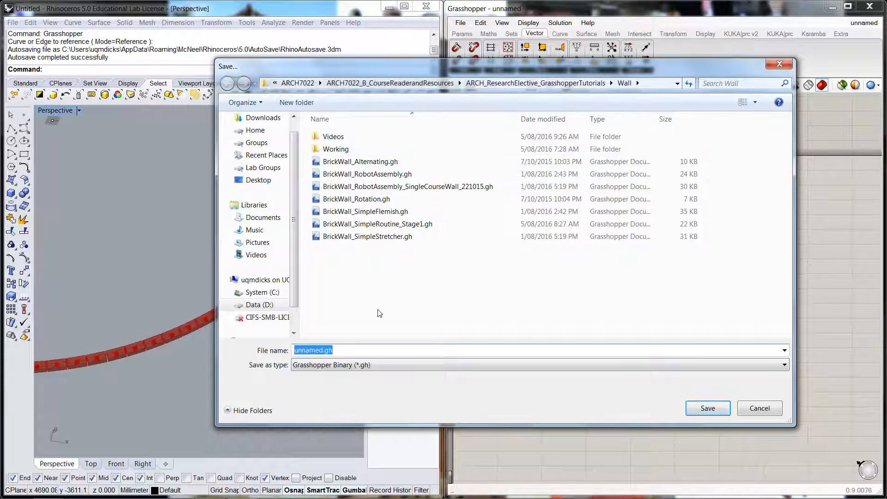
{"action": "left_click", "coordinate": [383, 224]}
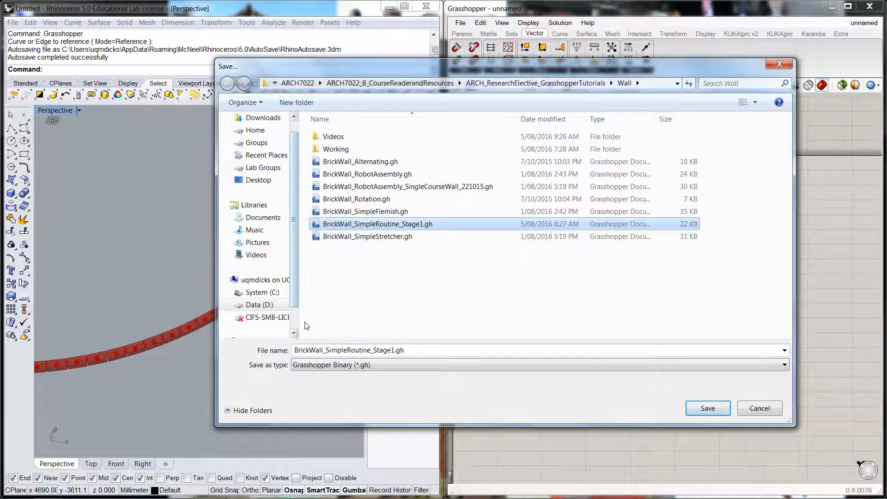
{"action": "left_click", "coordinate": [706, 408]}
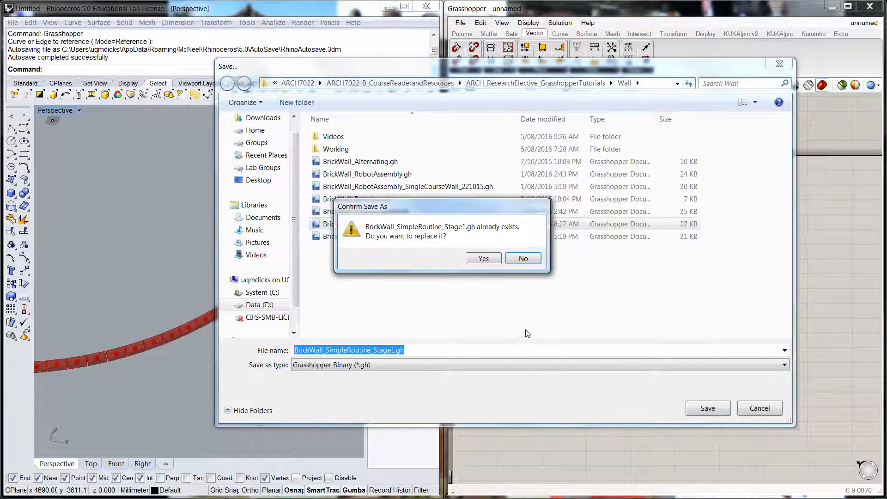
{"action": "left_click", "coordinate": [482, 258]}
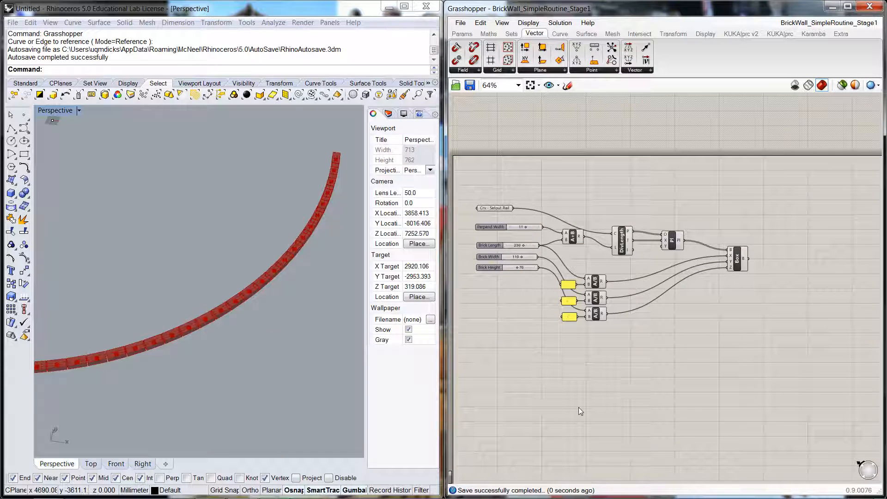